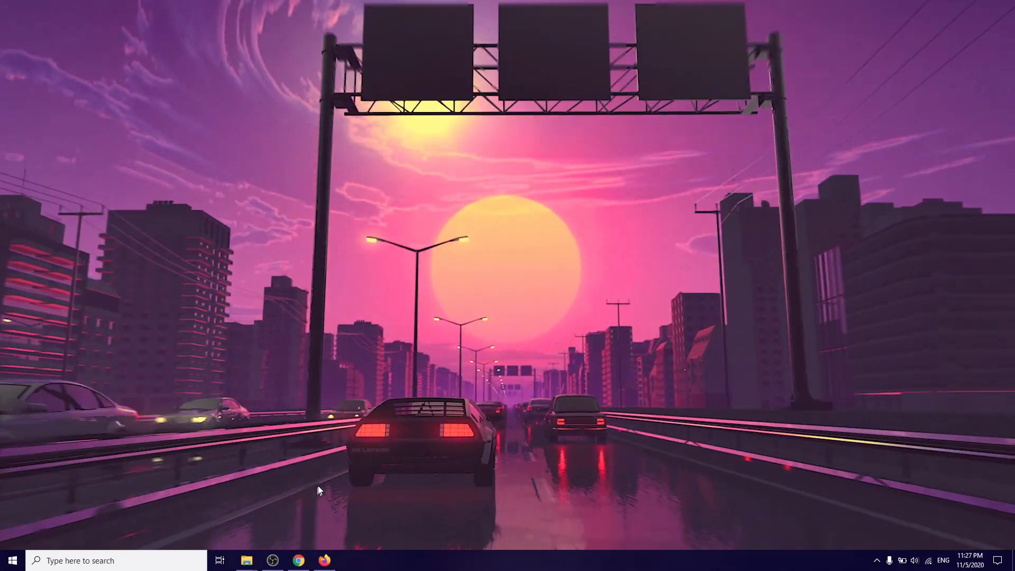
Restore the Firefox window showing the HostGator cPanel main page.
click(324, 561)
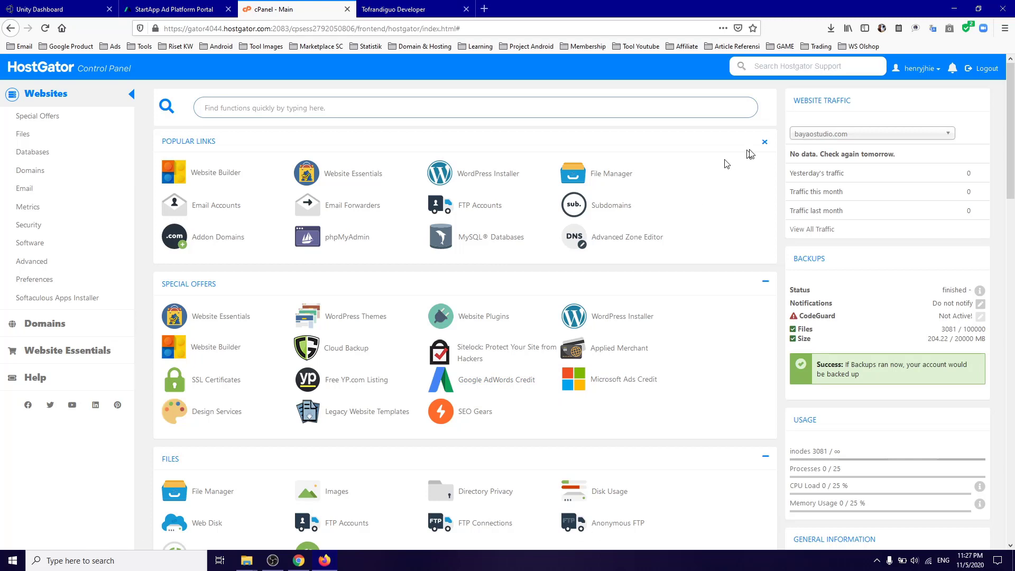
Open File Manager on the tofrandiguo.xyz folder, listing css, images, js and the HTML pages.
click(607, 176)
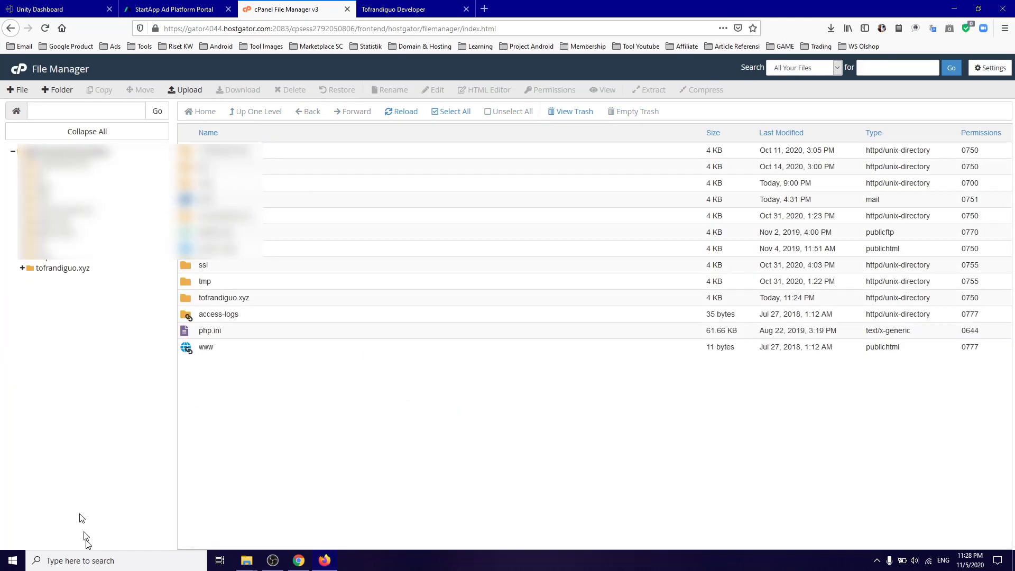
click(50, 271)
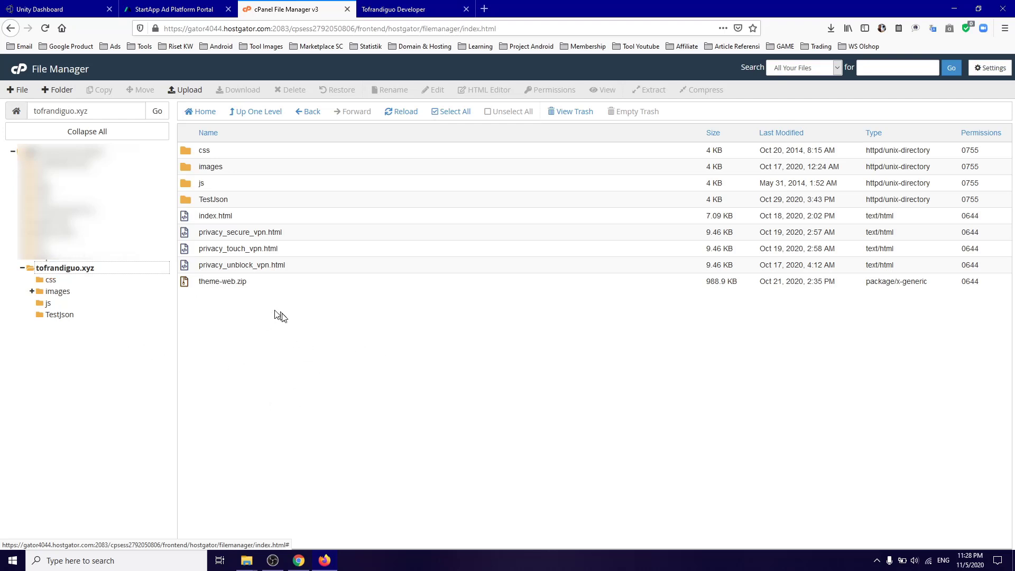
triple_click(265, 321)
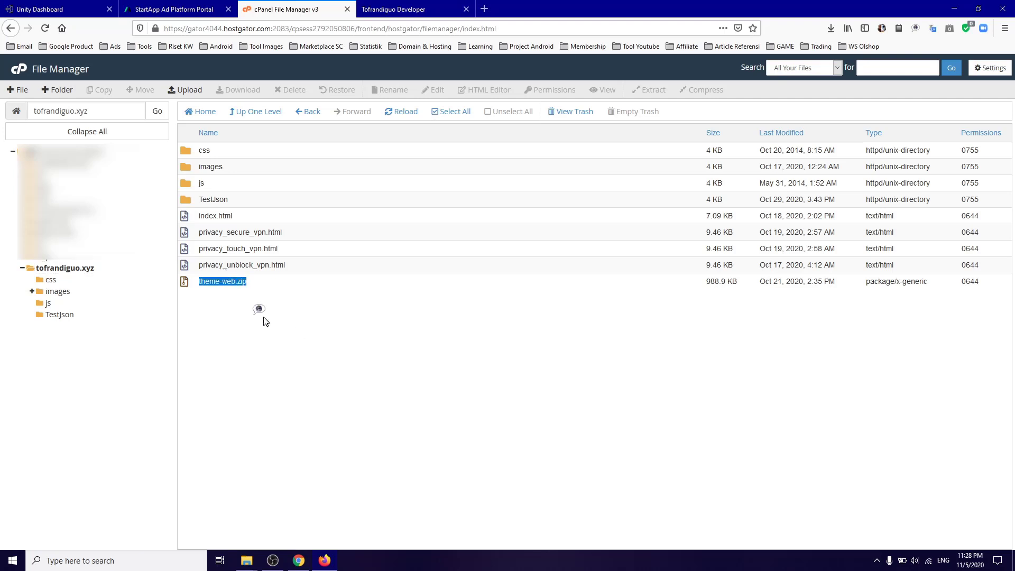
click(292, 341)
mouse_move(247, 560)
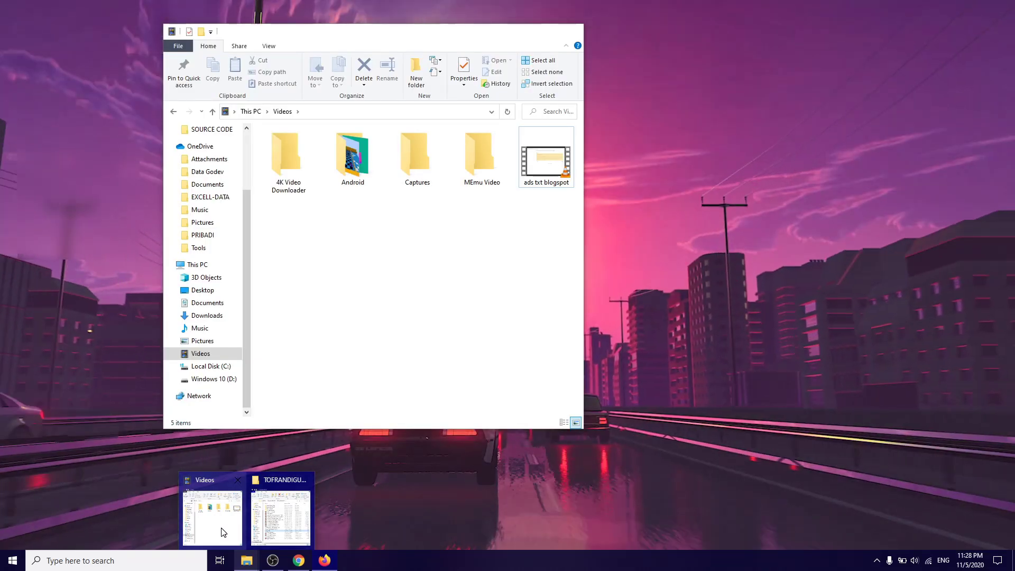
mouse_move(281, 512)
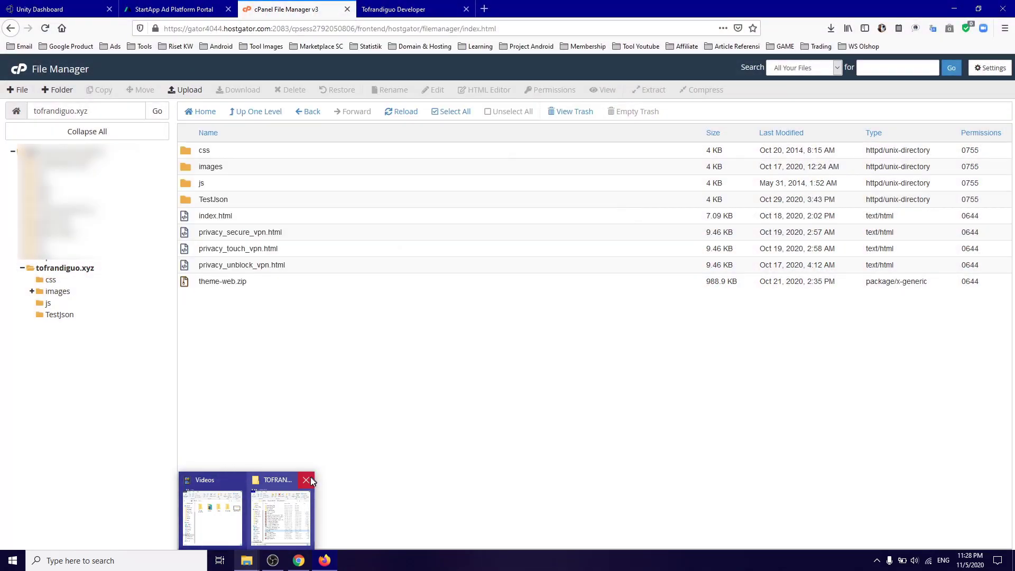
Create an empty text document named app-ads in the Videos folder.
click(306, 480)
click(259, 516)
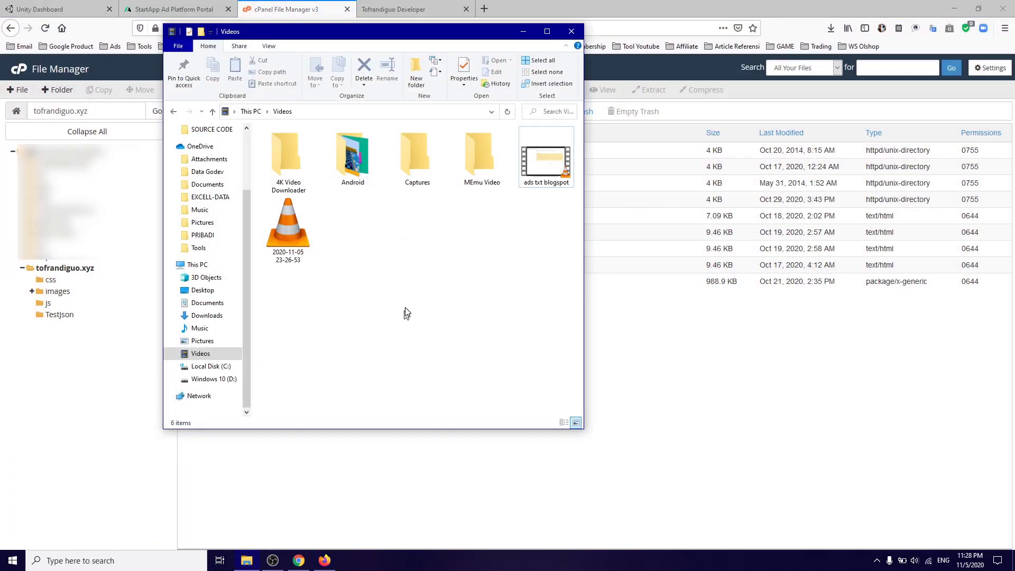
right_click(429, 236)
mouse_move(457, 252)
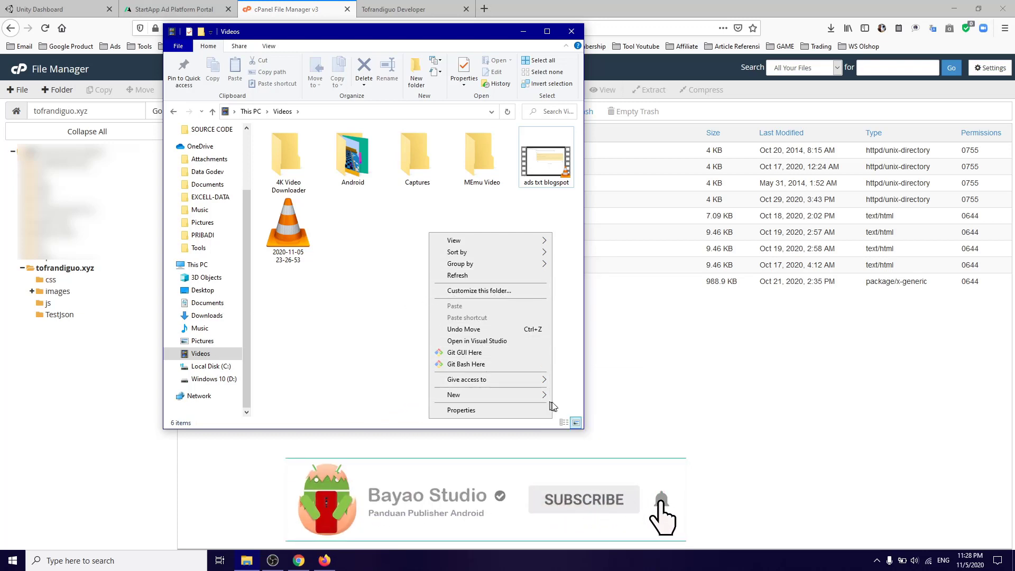
mouse_move(476, 395)
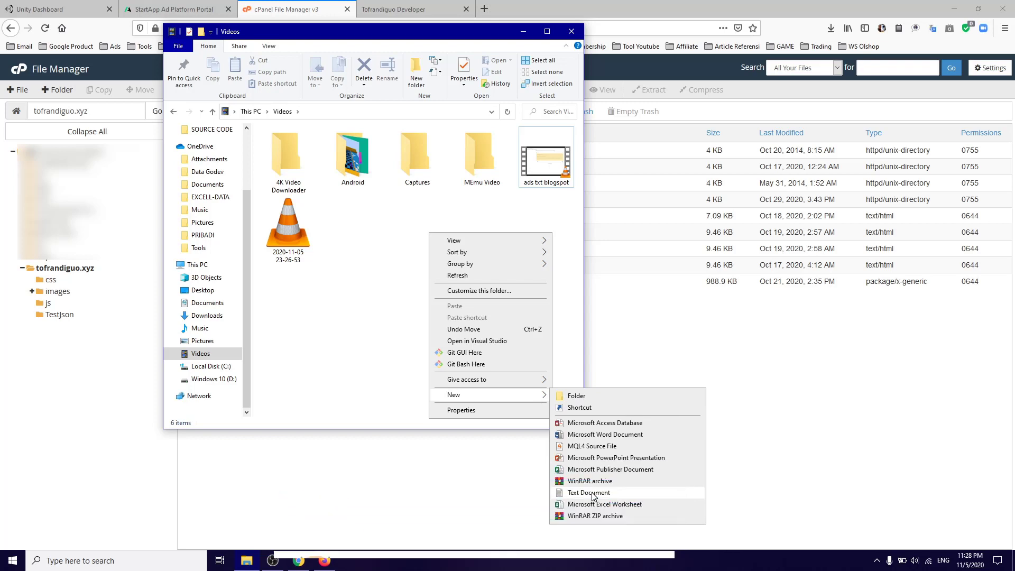
click(592, 493)
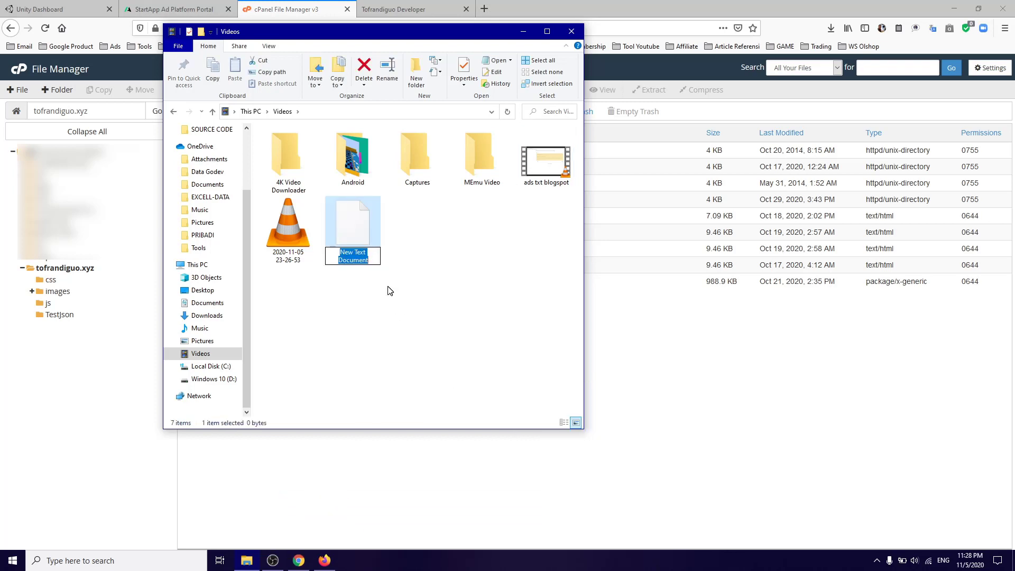
text(app-ads)
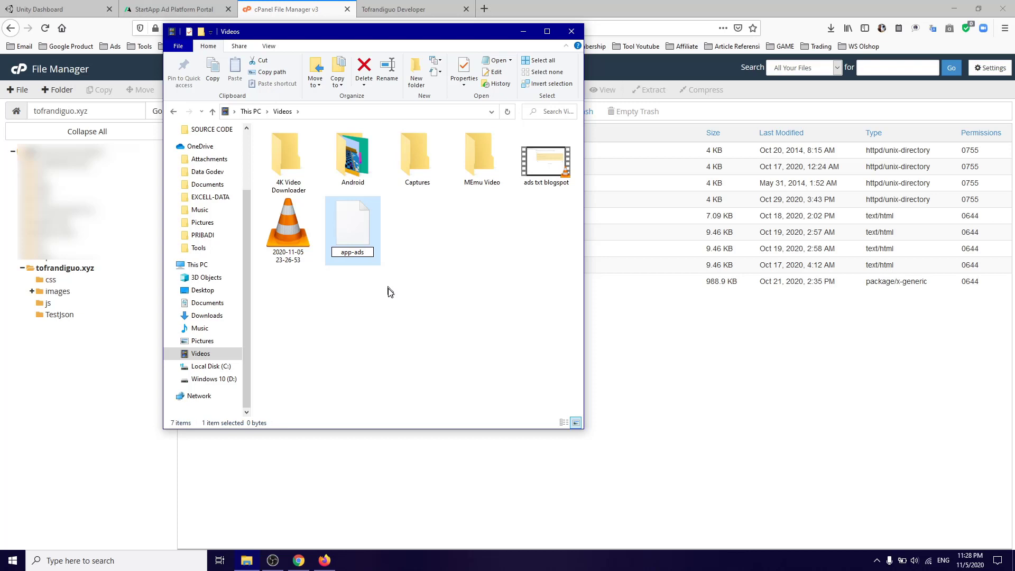
key(Return)
click(406, 306)
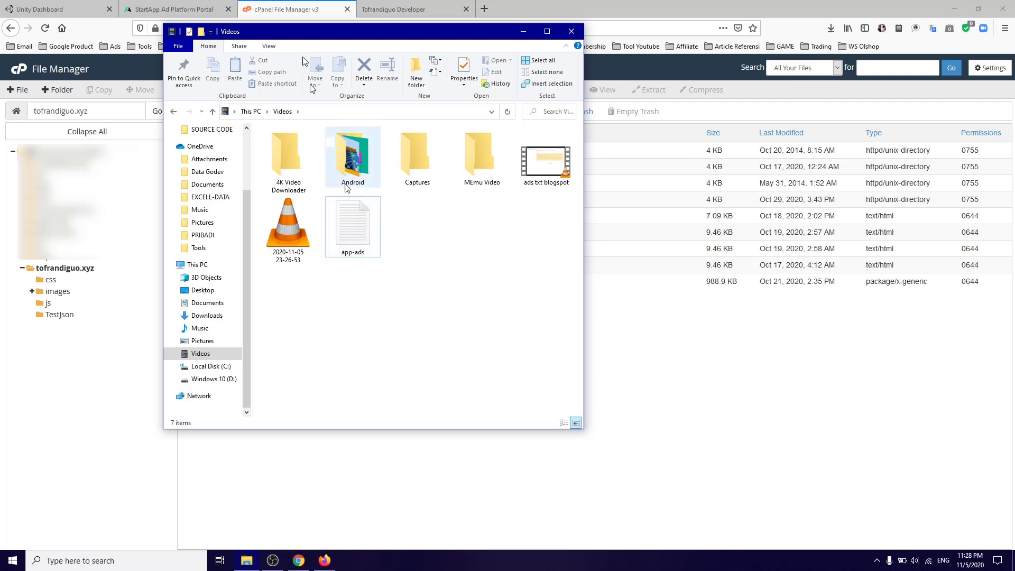
click(306, 13)
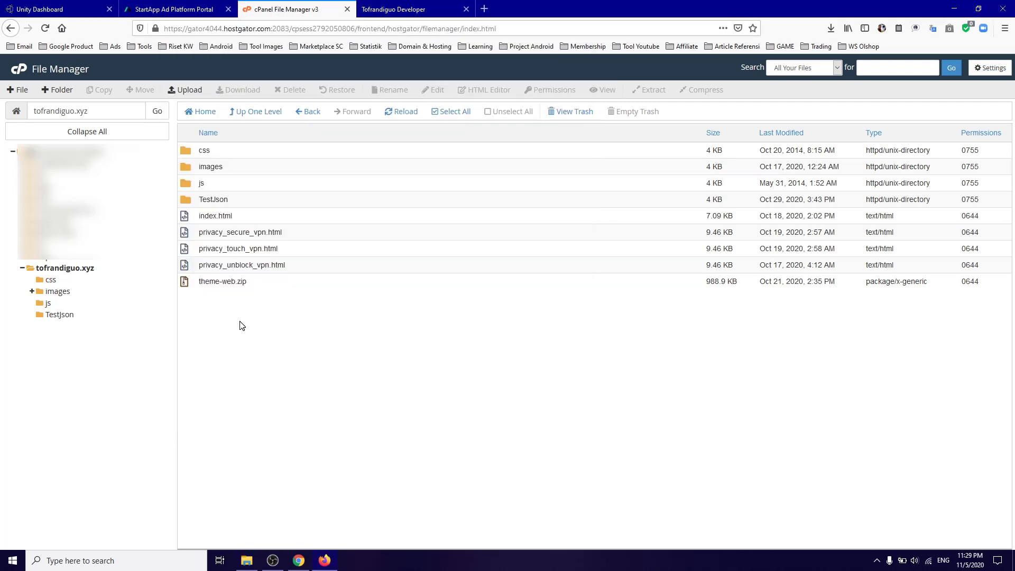
Upload app-ads.txt from Videos into tofrandiguo.xyz and open it in the text editor.
click(180, 91)
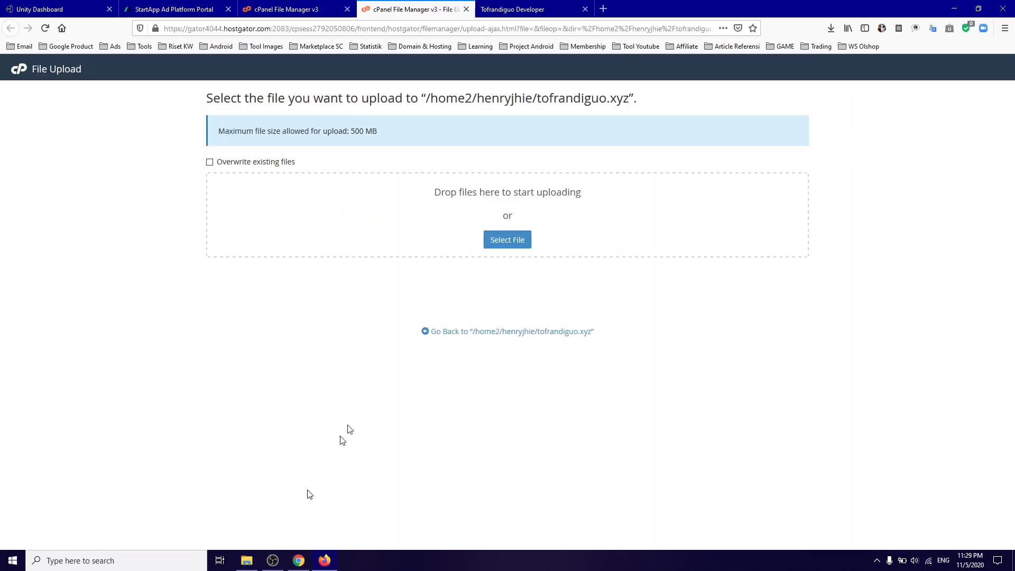
click(246, 508)
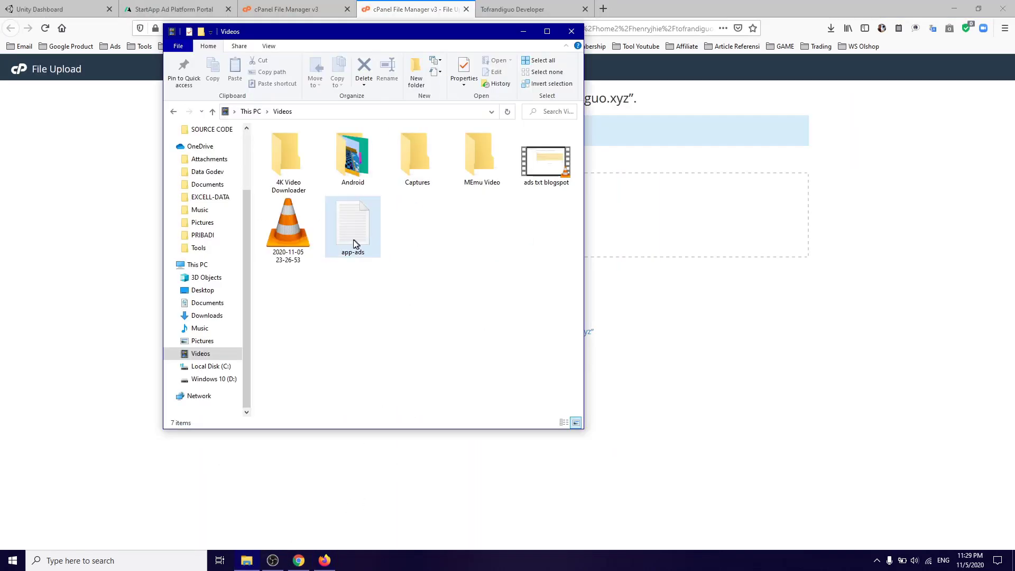
drag(354, 244, 678, 234)
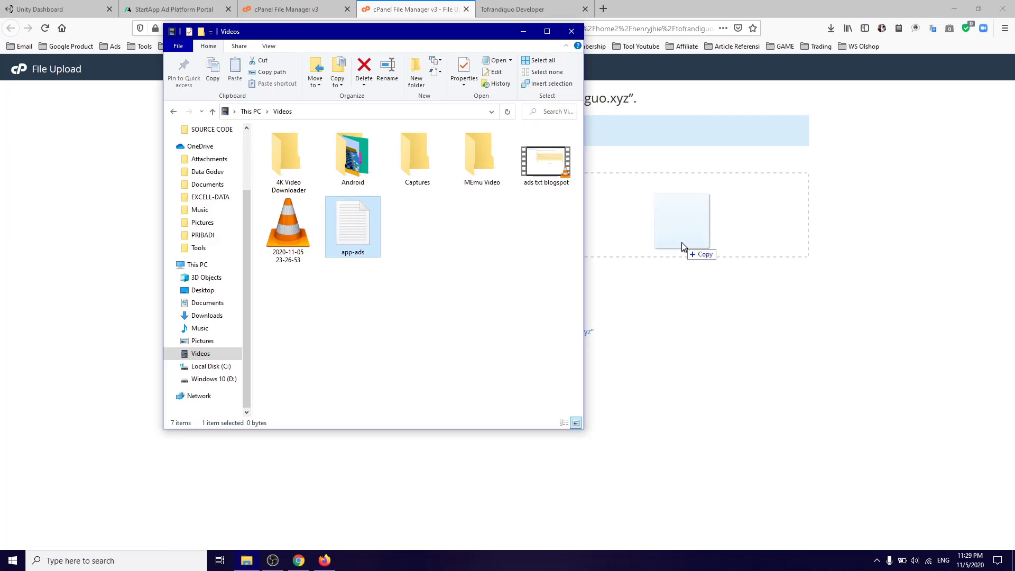
click(524, 31)
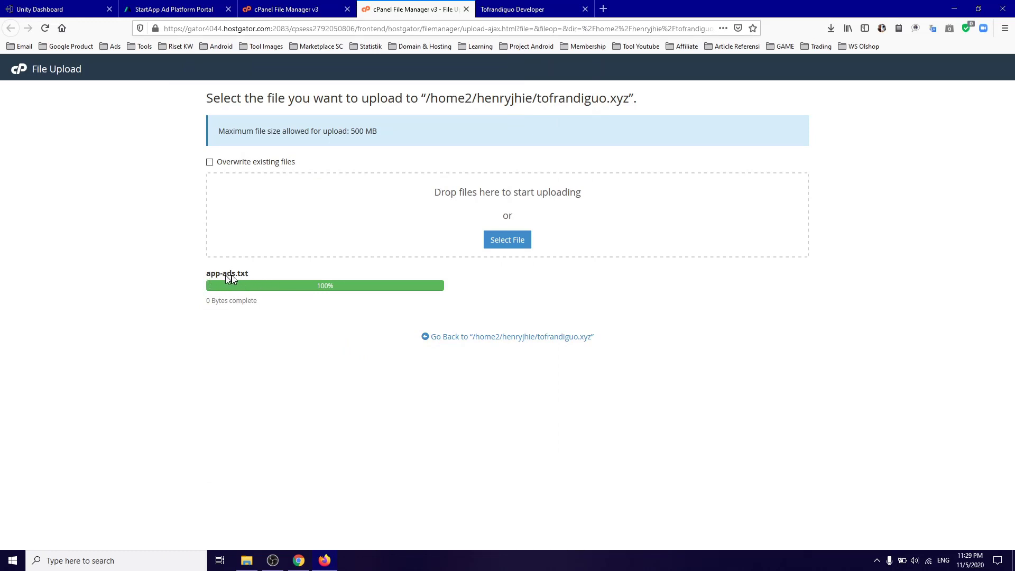
click(470, 342)
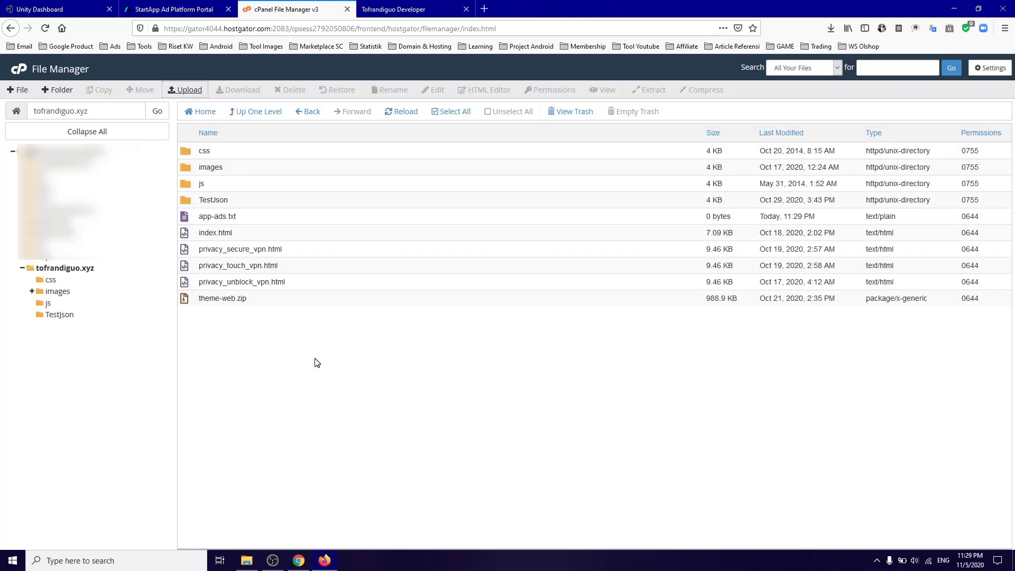
click(192, 220)
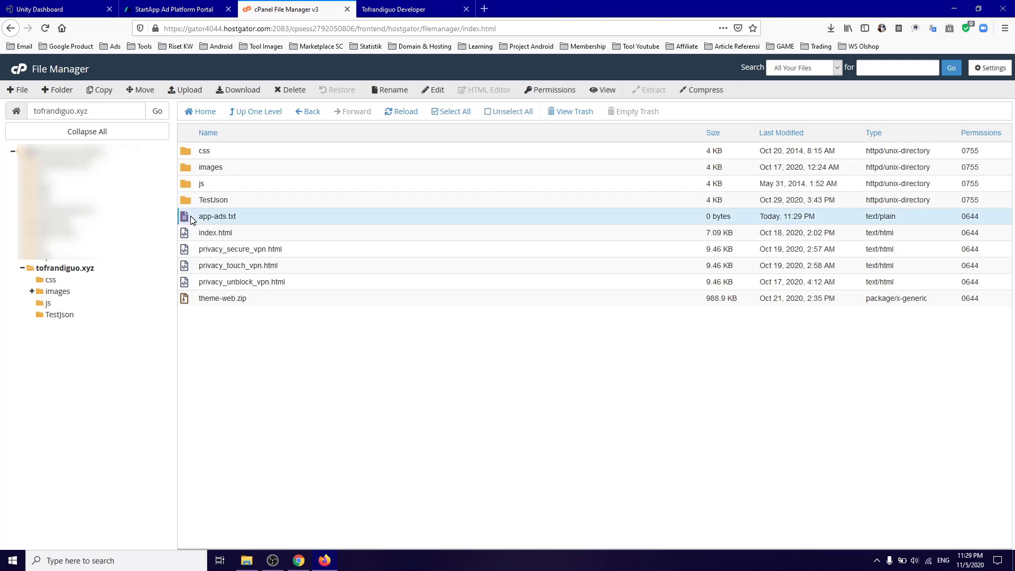
click(435, 91)
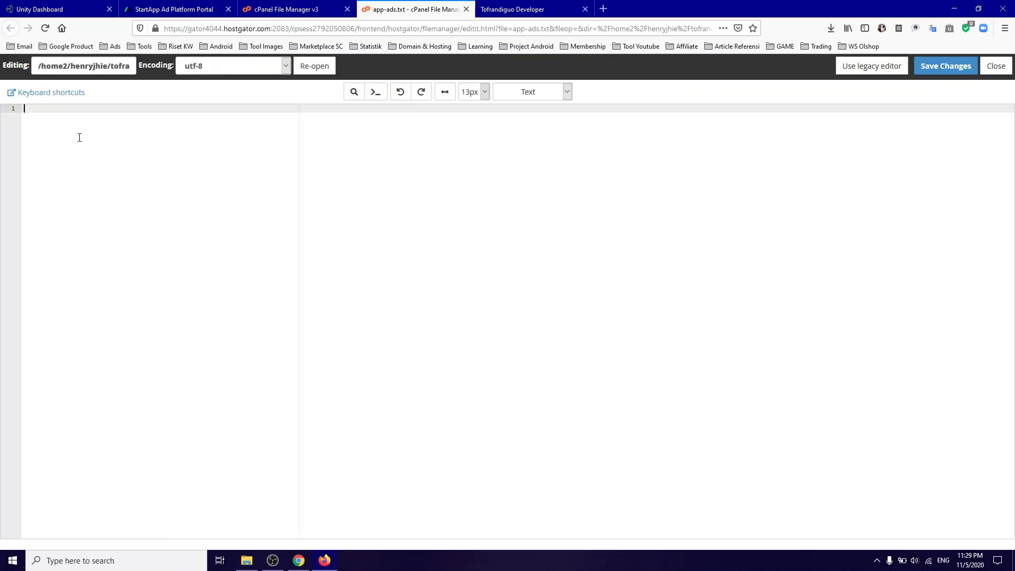
Copy the publisher code snippet from AdMob's APP-ADS.TXT setup instructions.
click(299, 564)
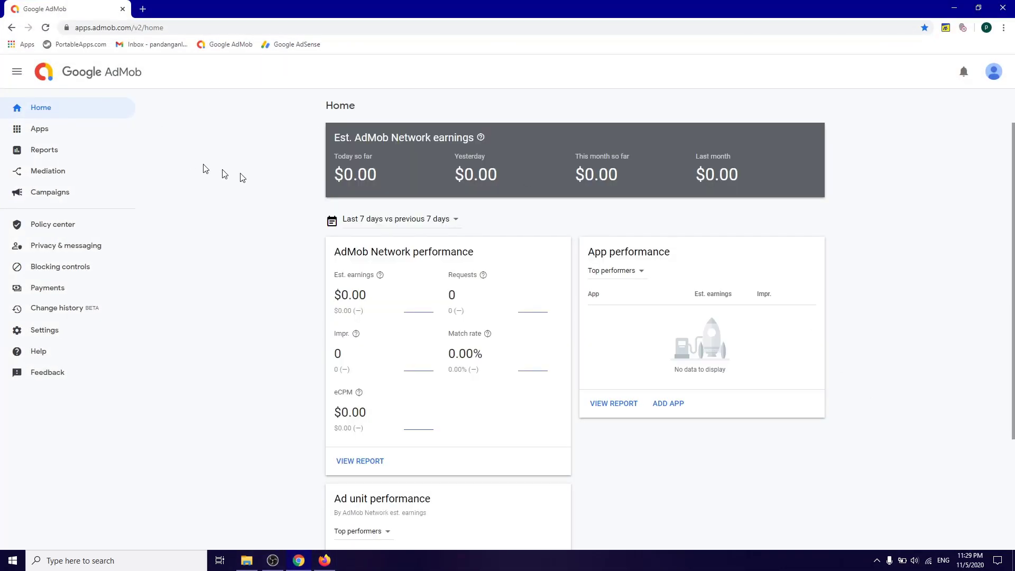
click(62, 137)
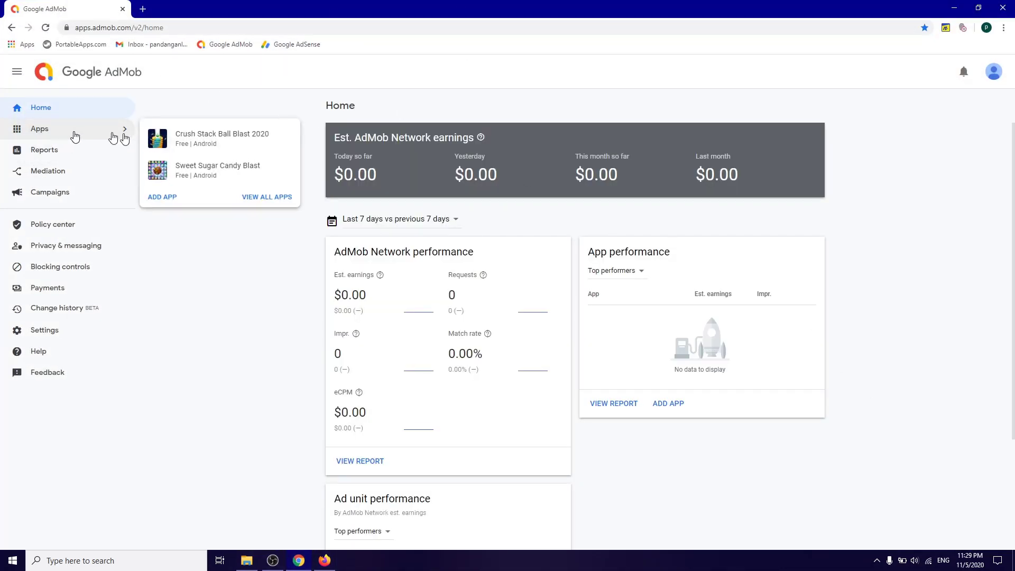
click(266, 197)
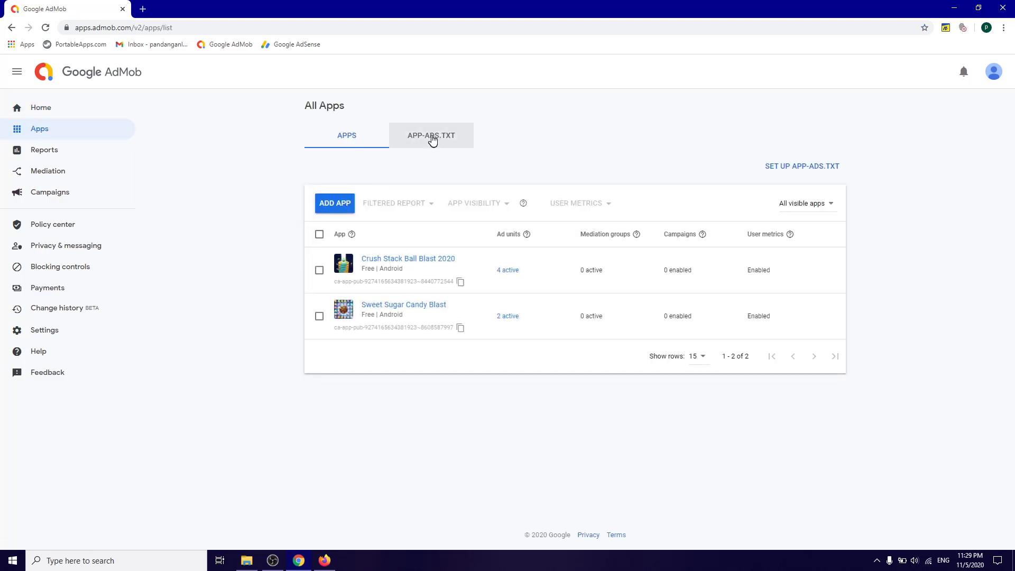
click(433, 139)
click(431, 238)
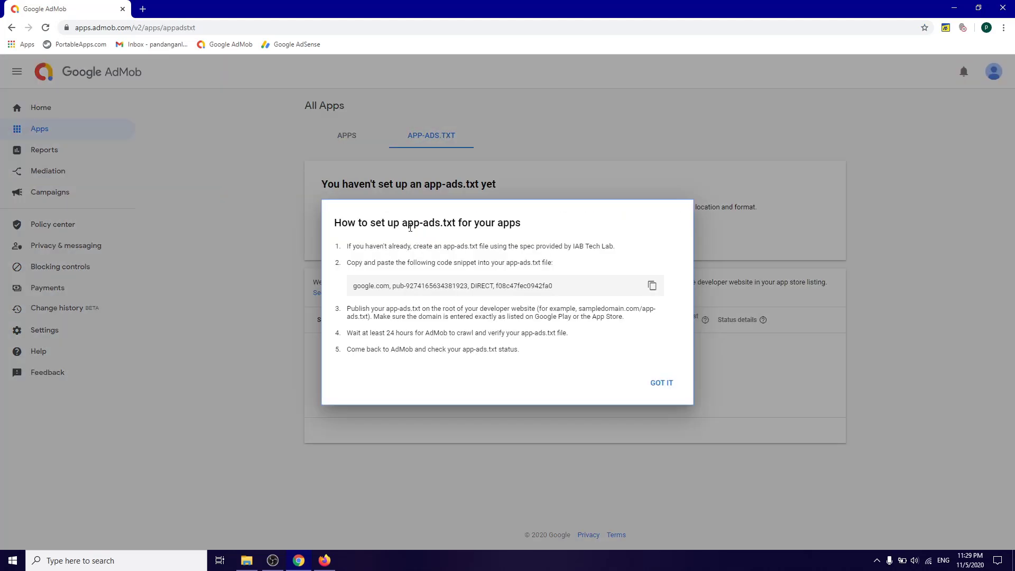
click(654, 290)
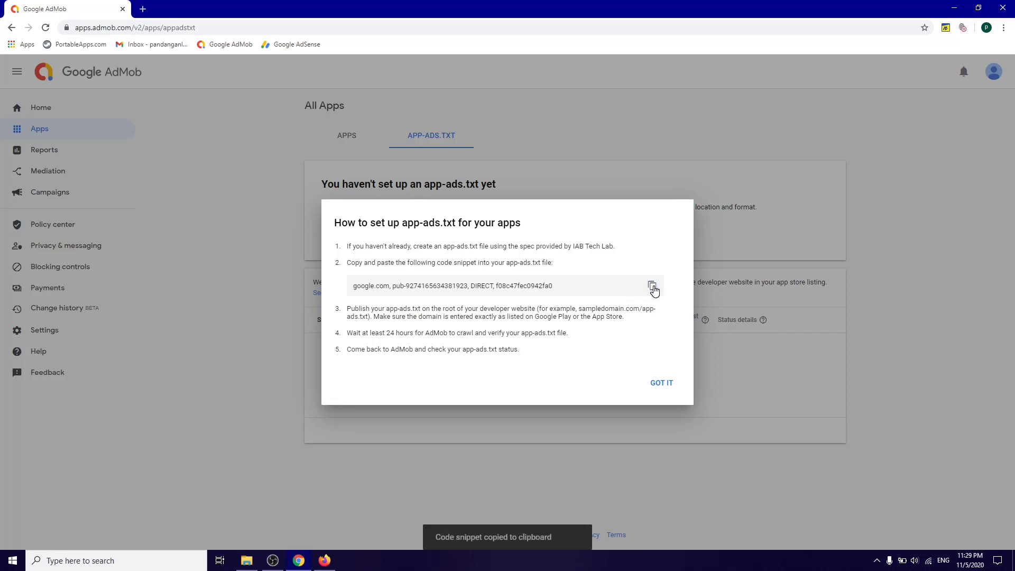
mouse_move(298, 560)
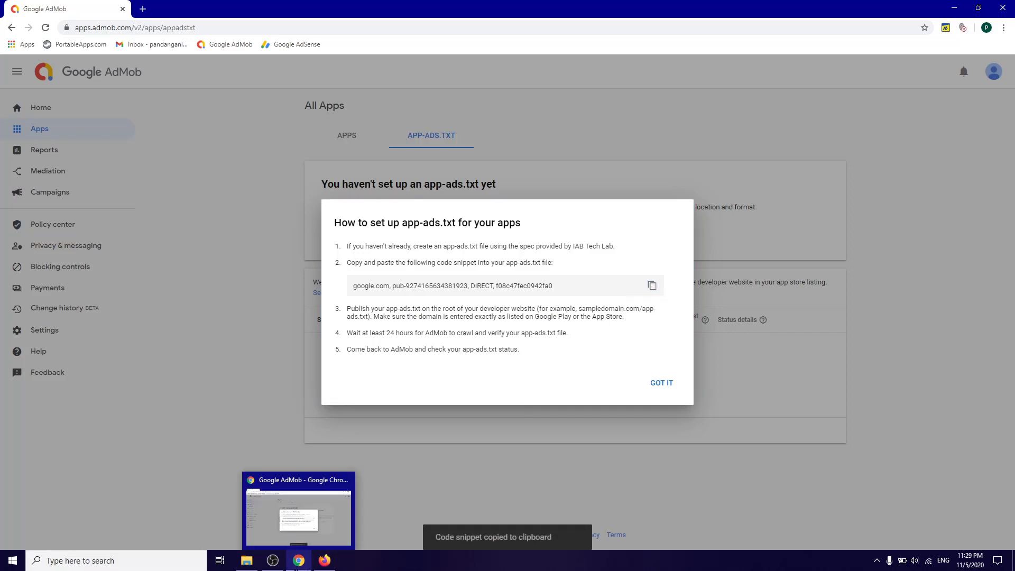
Paste the AdMob Google seller line, then the Unity seller entries, into app-ads.txt.
click(324, 560)
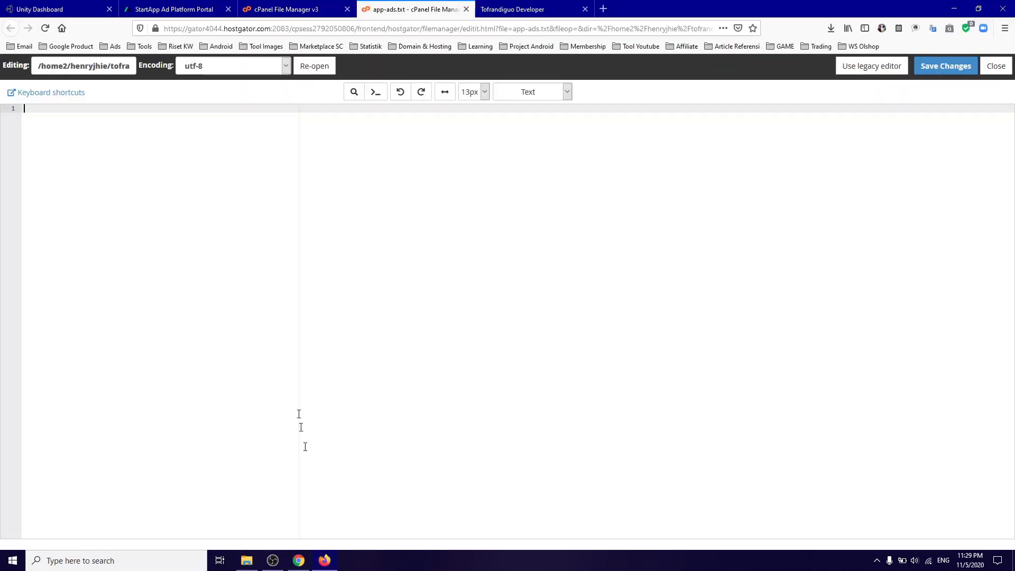
key(ctrl+v)
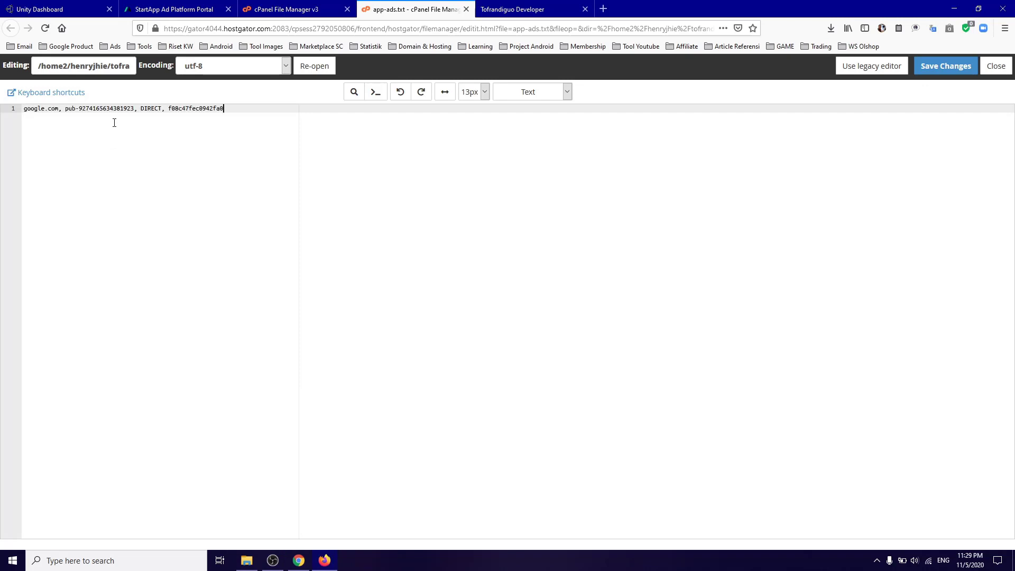
key(Return)
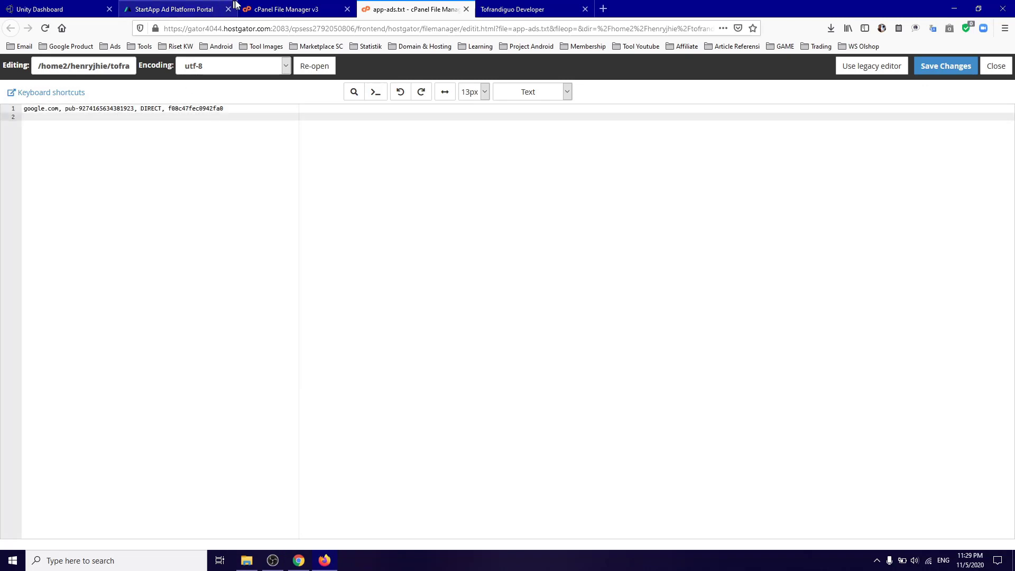
click(78, 13)
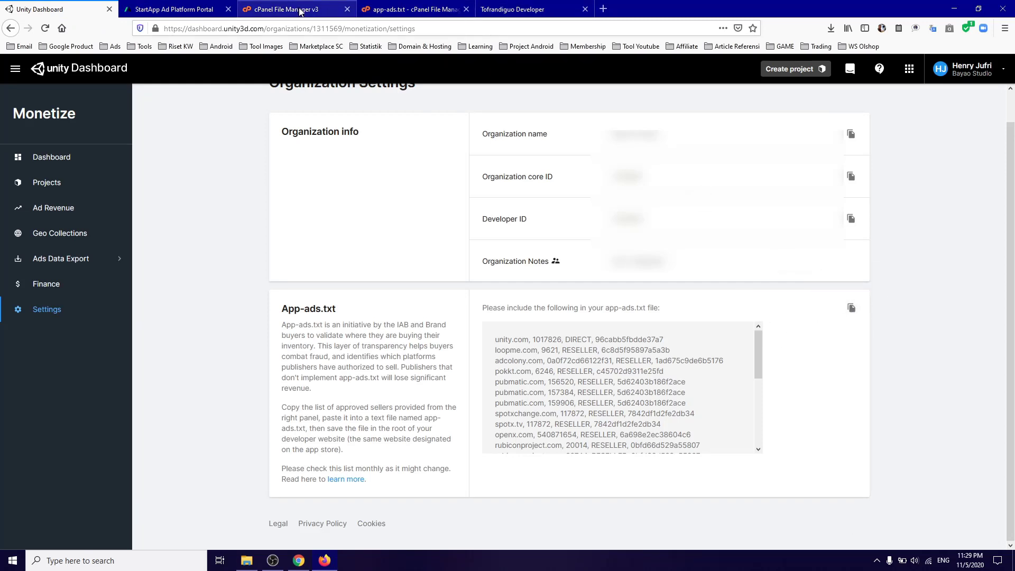
click(347, 9)
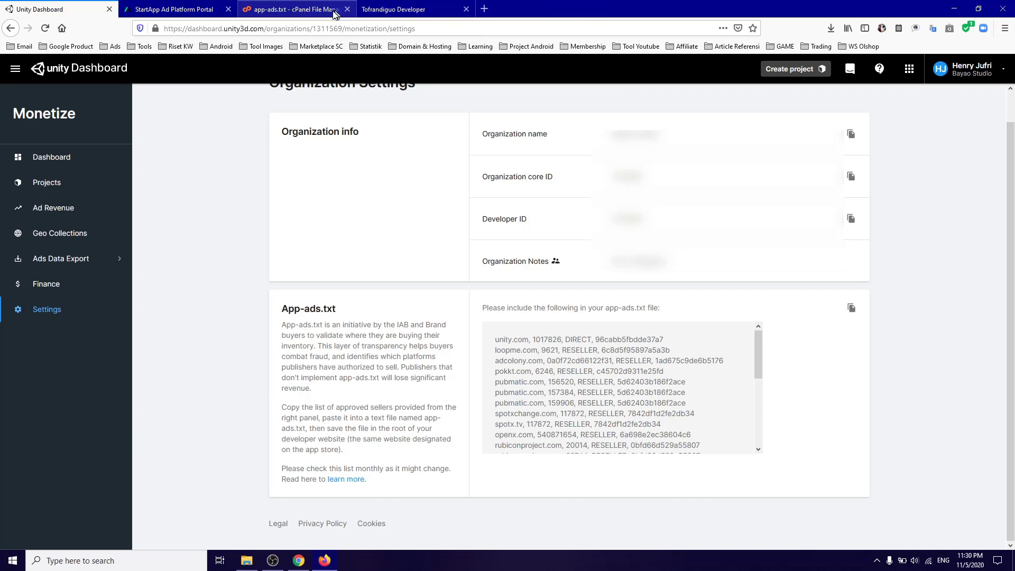
click(323, 11)
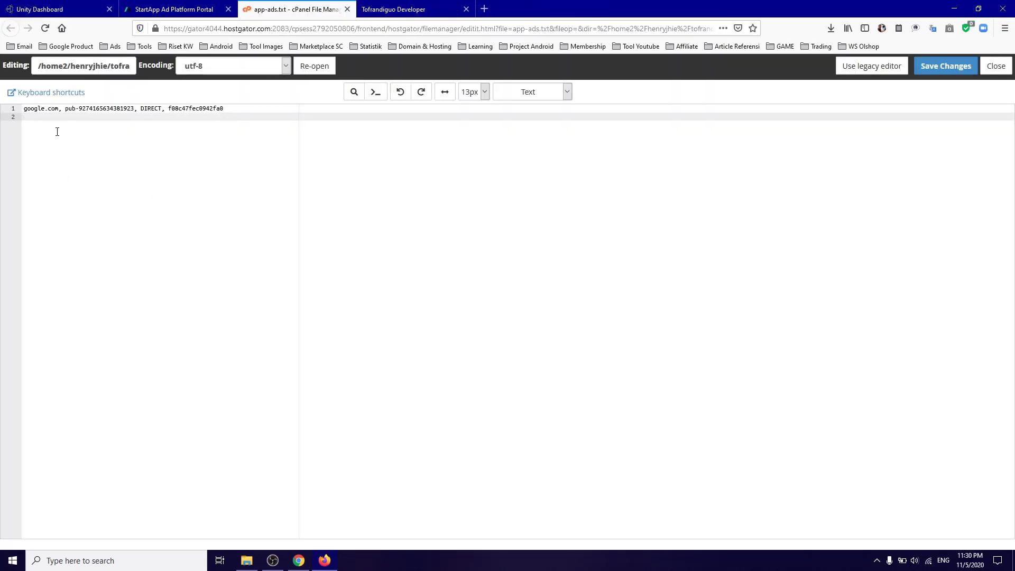
key(ctrl+v)
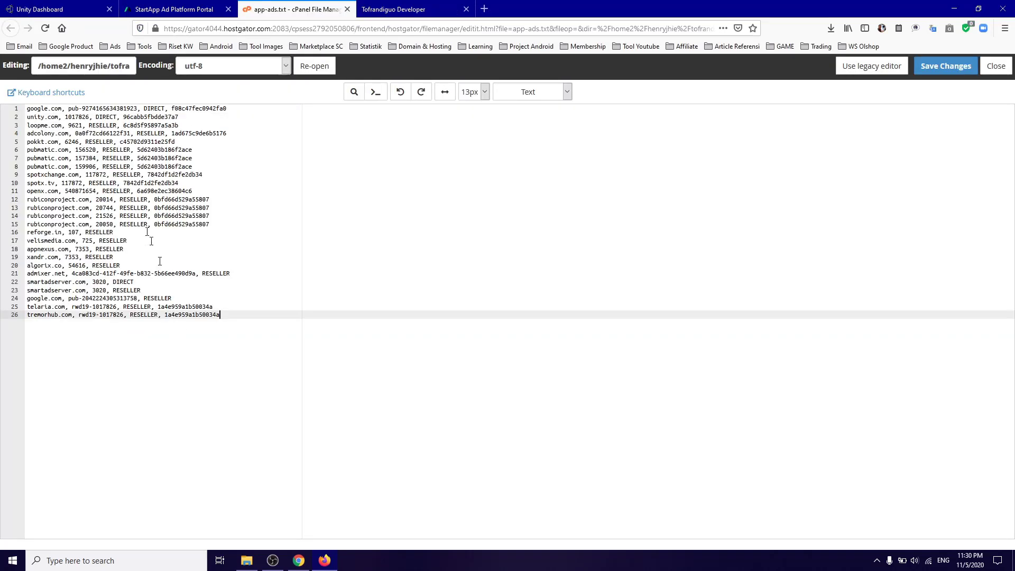
Copy StartApp's seller entries and append them at the end of the file.
drag(226, 108, 160, 108)
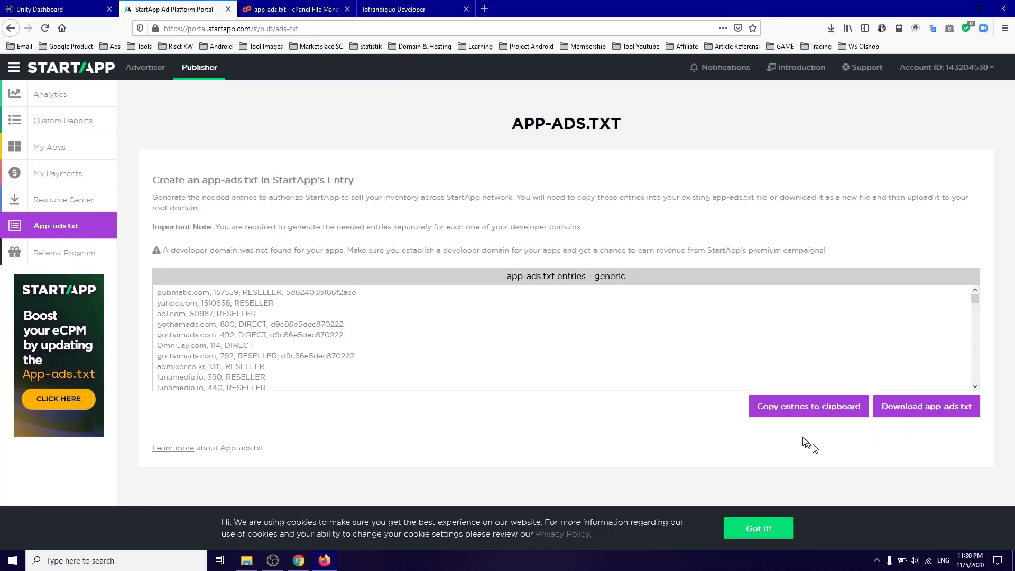
click(798, 414)
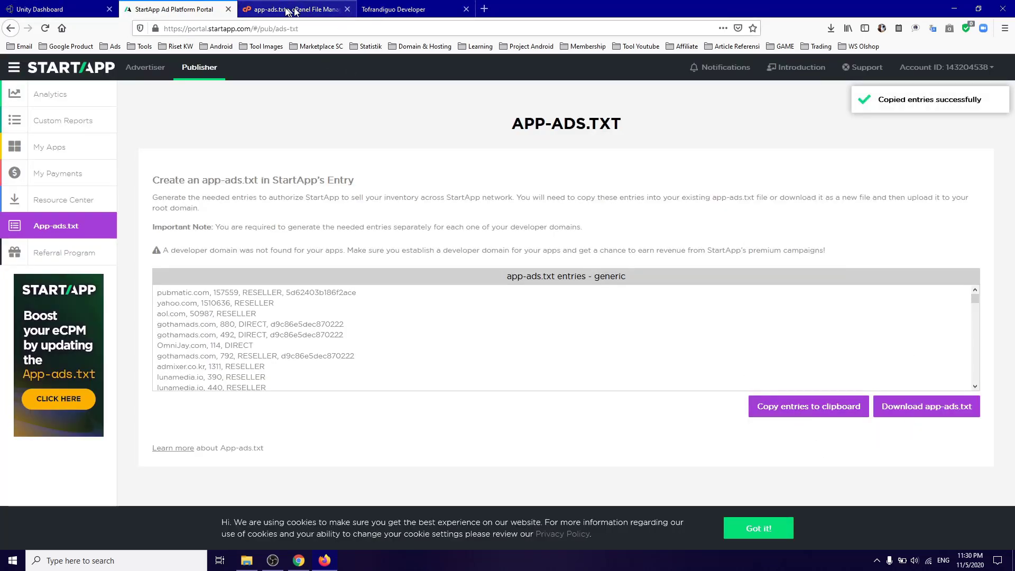
click(317, 9)
click(256, 315)
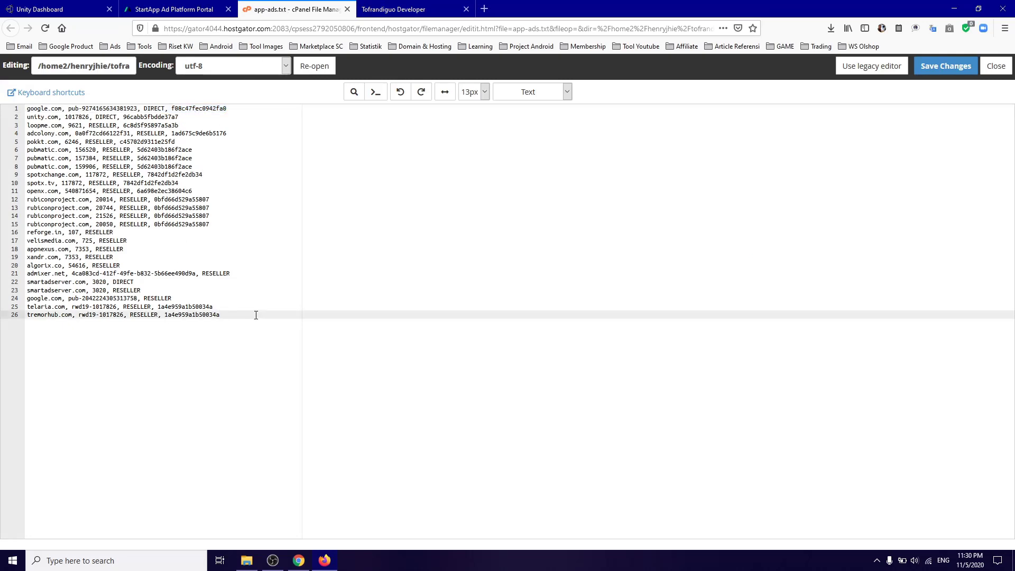
key(Return)
key(ctrl+v)
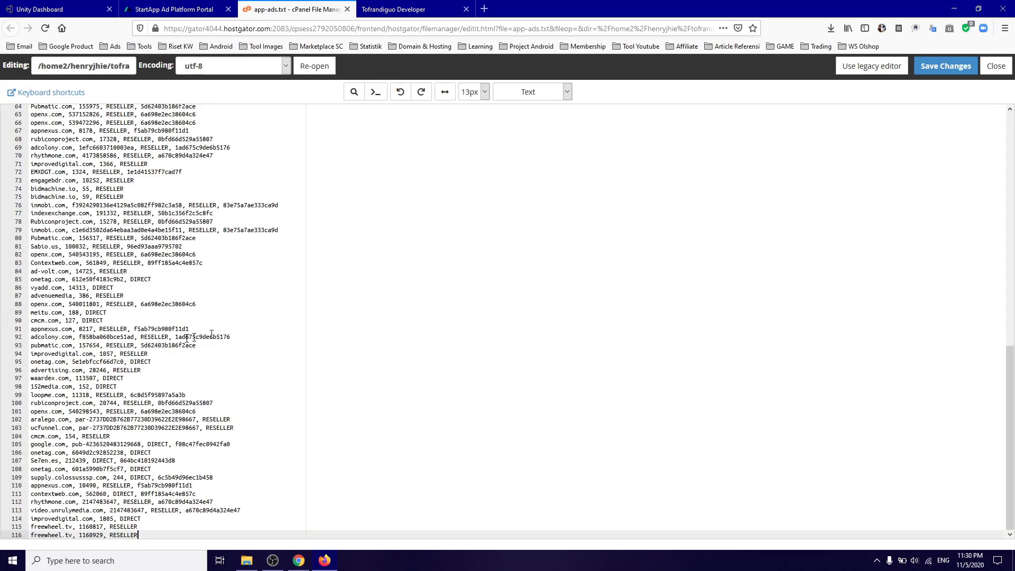
Review the roughly 116 combined seller lines and save app-ads.txt.
scroll(155, 402, up, 5)
scroll(145, 404, up, 5)
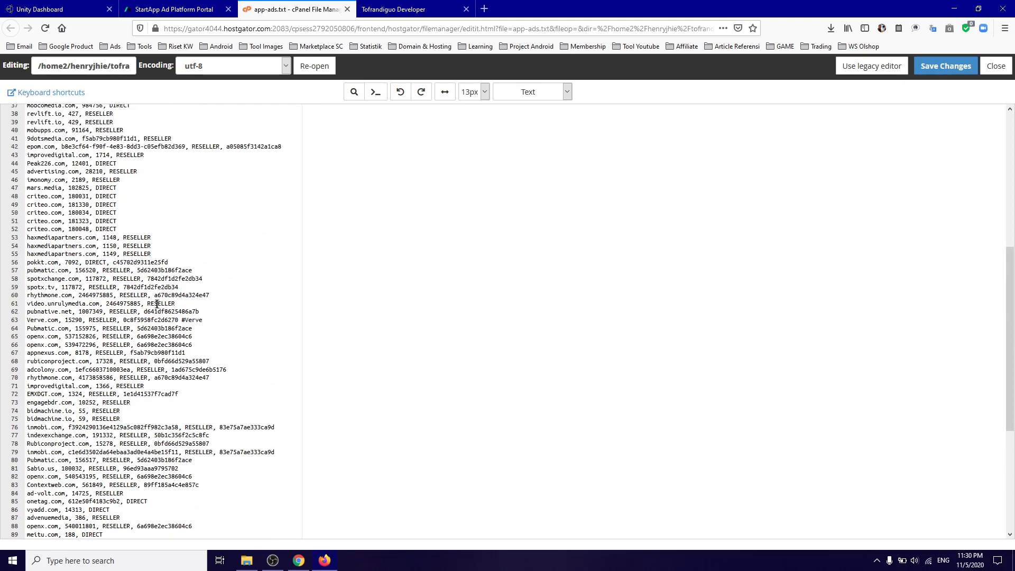
scroll(141, 296, up, 5)
scroll(135, 284, up, 3)
scroll(112, 272, down, 7)
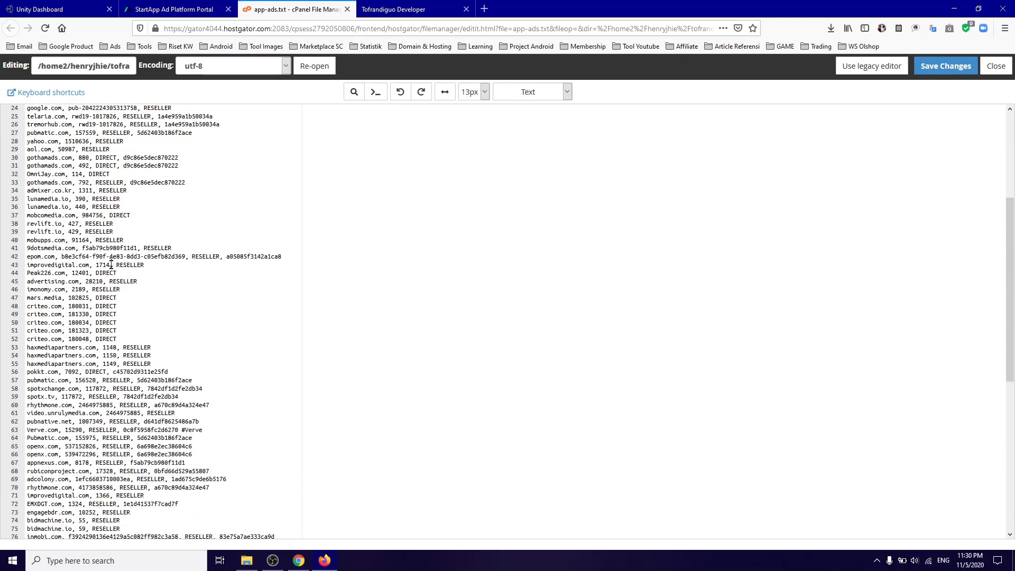
scroll(112, 273, down, 7)
scroll(111, 272, down, 5)
scroll(144, 317, up, 8)
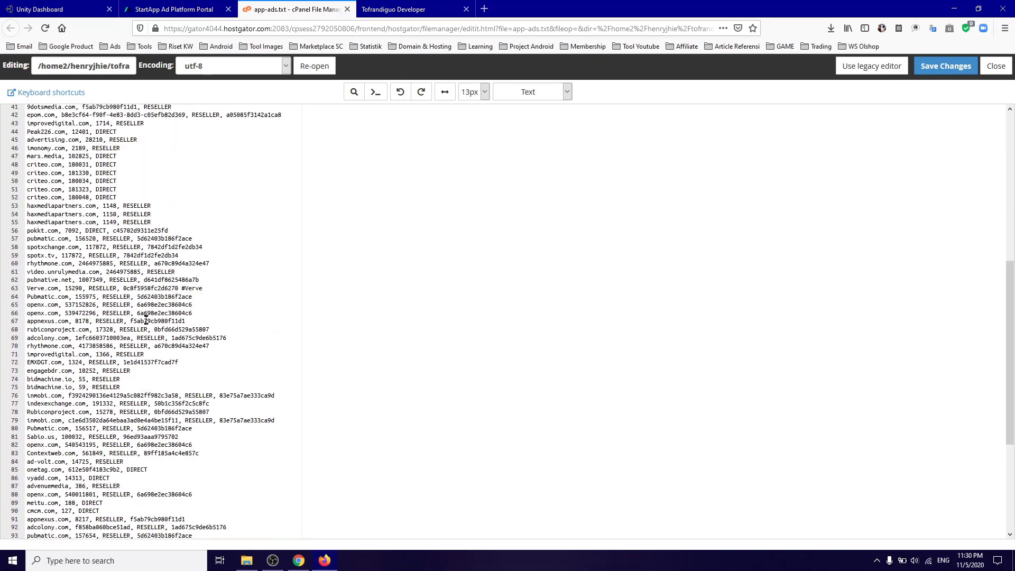
scroll(143, 296, up, 4)
scroll(143, 275, up, 8)
scroll(143, 264, up, 2)
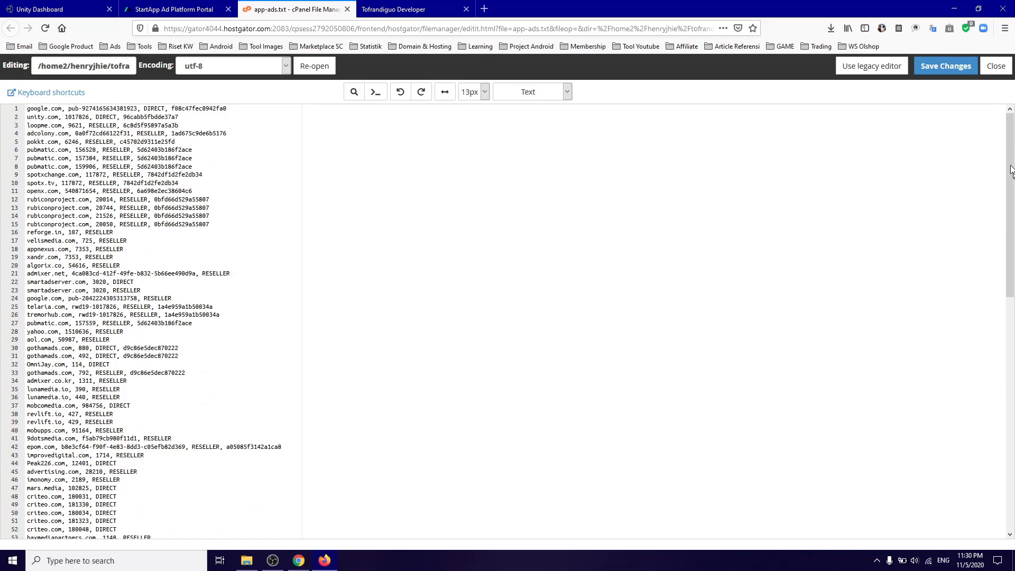
click(947, 66)
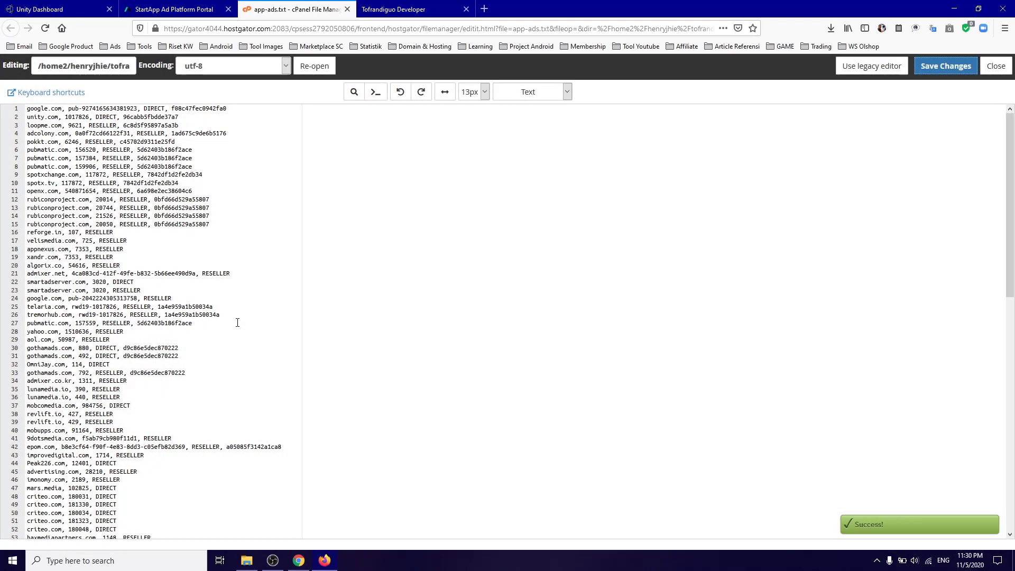
Close the cPanel editor and enter tofrandiguo.xyz in a new Firefox tab.
click(997, 65)
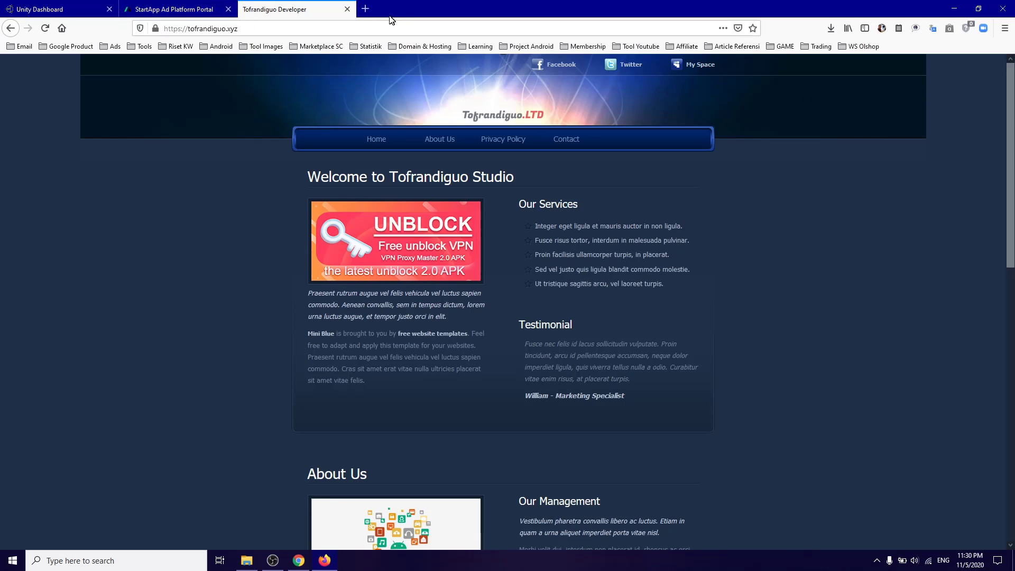
click(365, 9)
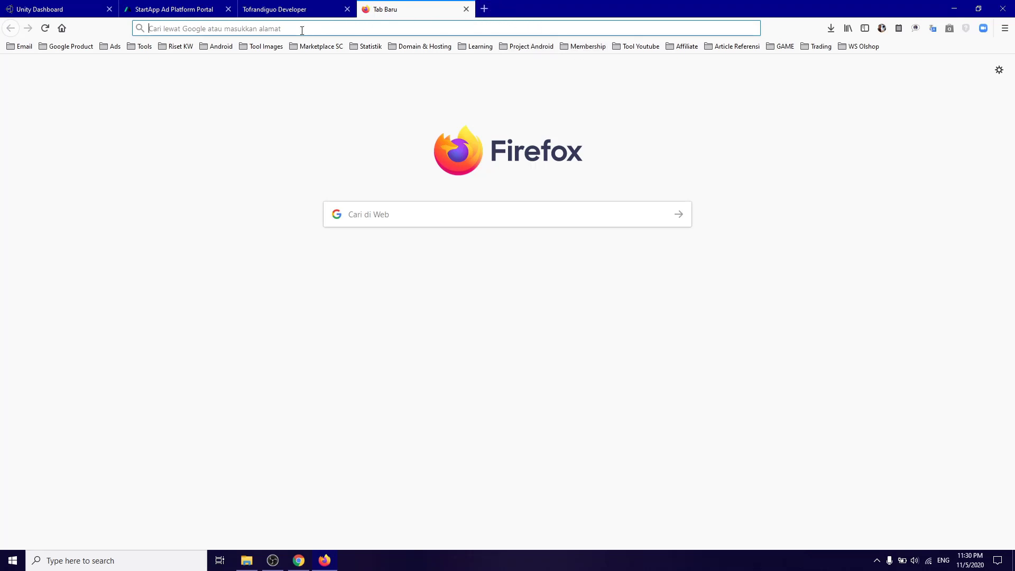
text(tofr)
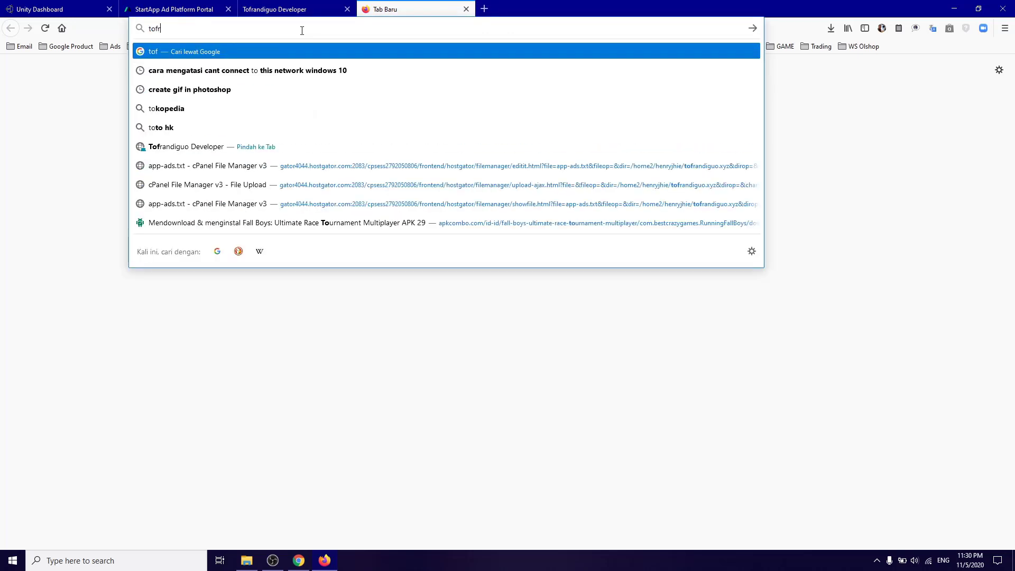
text(andig)
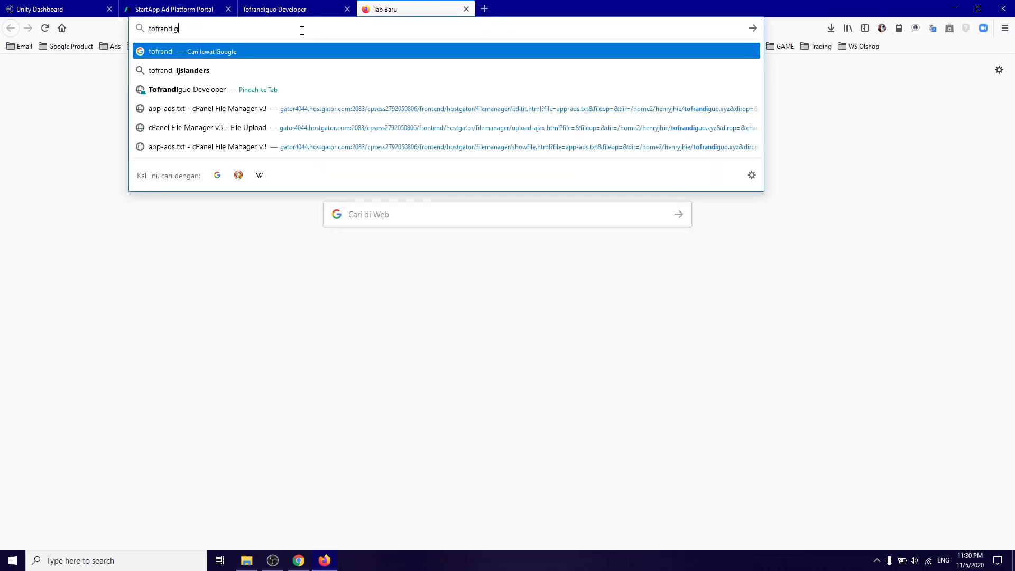
text(uo)
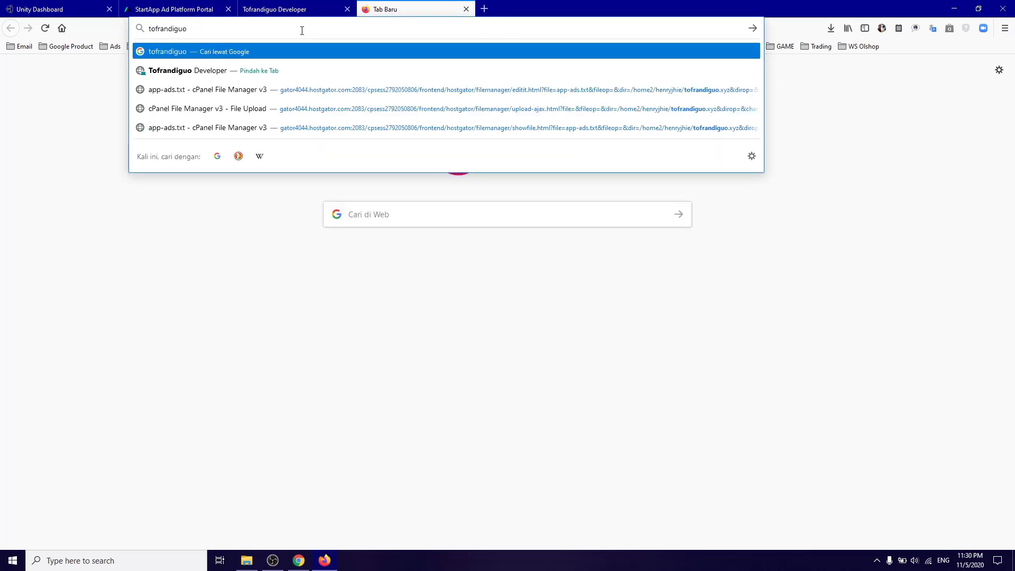
text(.xyz)
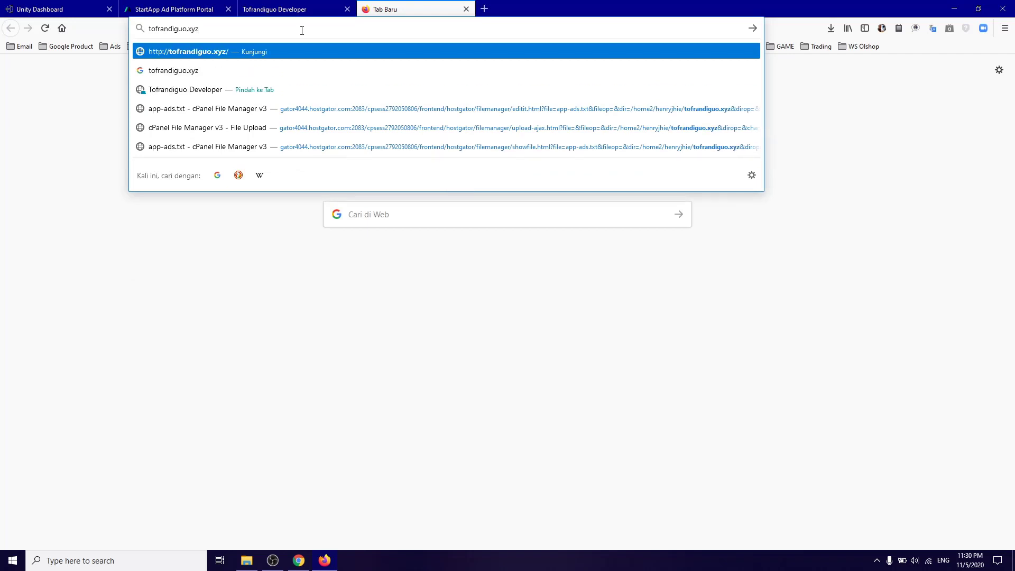
Load tofrandiguo.xyz/app-ads.txt and confirm the seller entries are live.
key(Return)
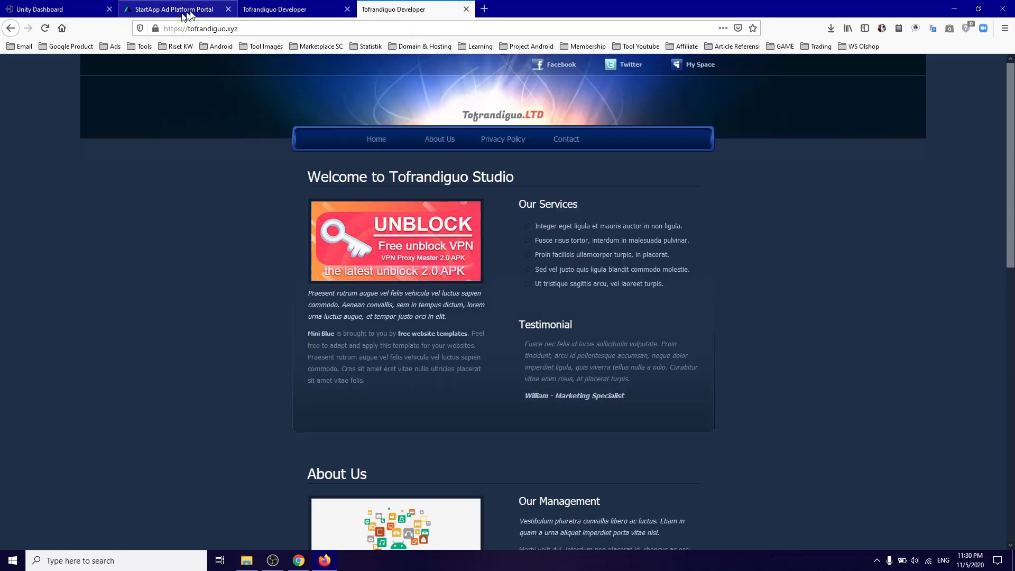
click(288, 25)
click(288, 25)
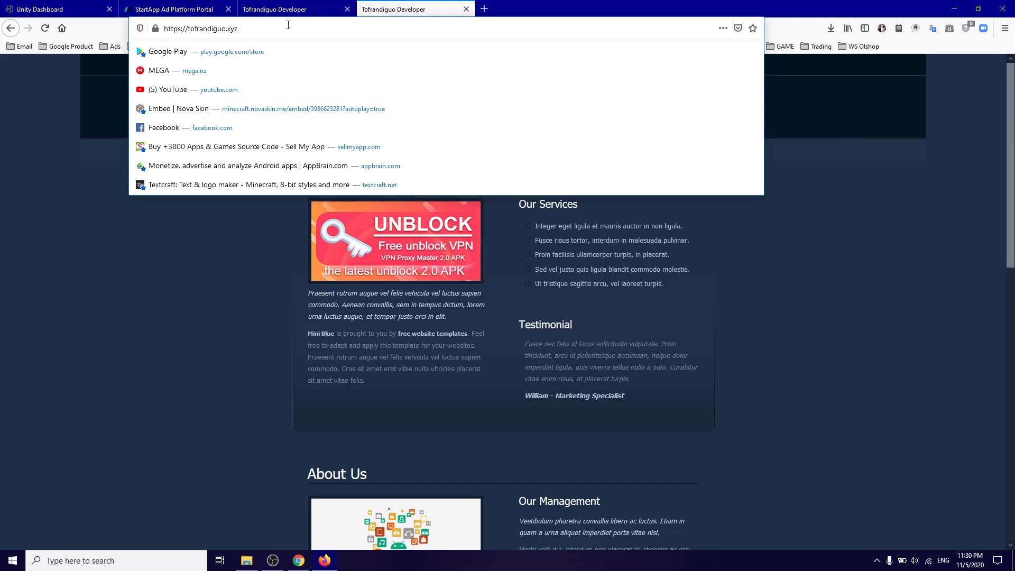
text(/)
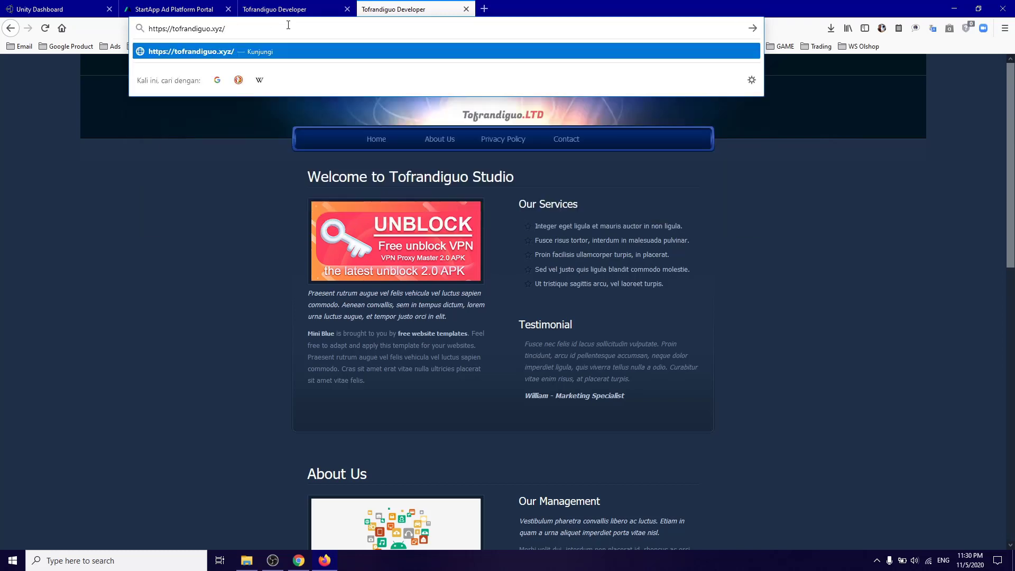
text(app-)
text(ads.t)
text(xt)
key(Return)
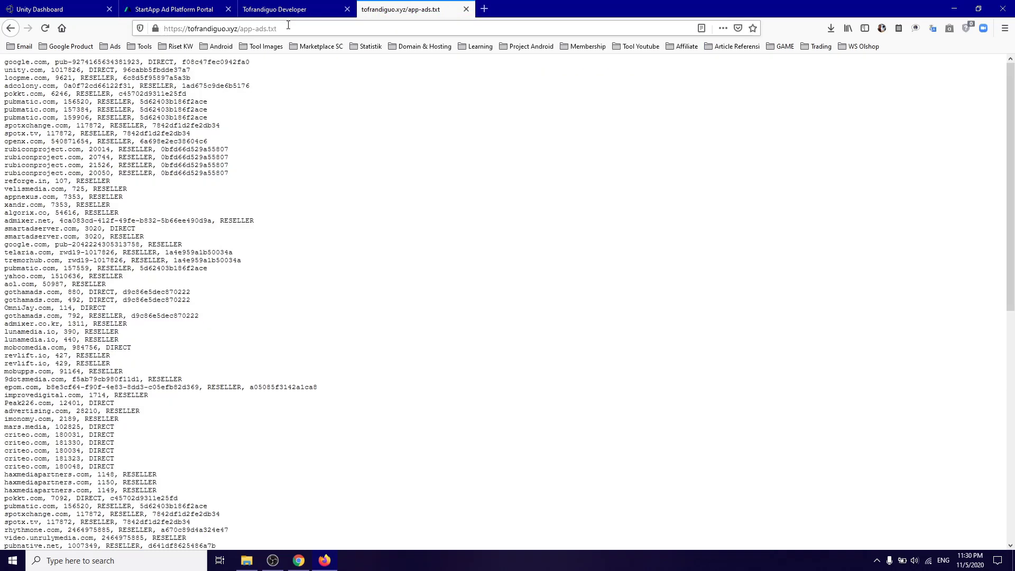
scroll(291, 314, down, 3)
scroll(291, 314, up, 2)
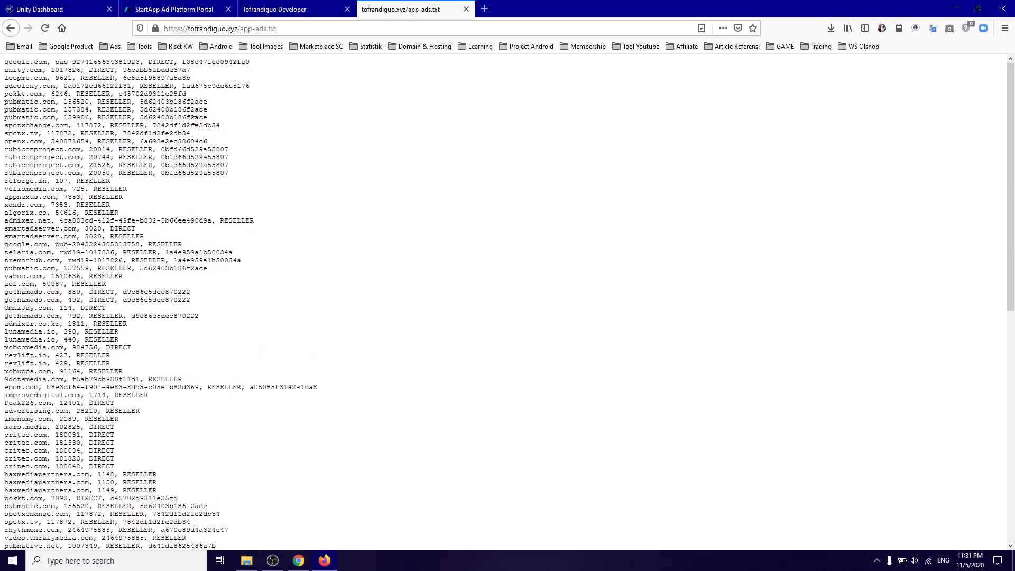
click(485, 8)
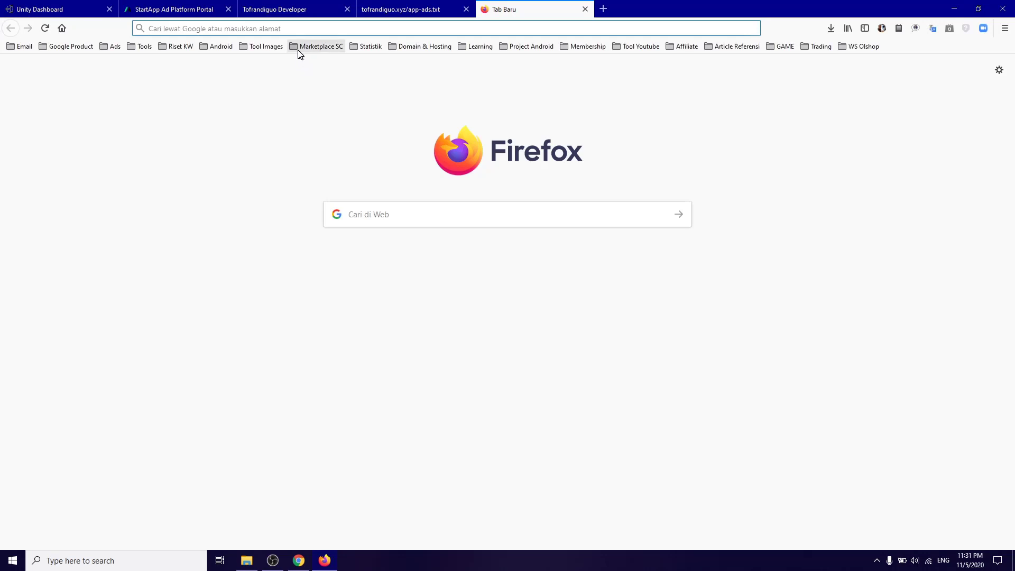
Log in to HostGator cPanel and open File Manager on the tofrandiguo.xyz folder.
click(420, 48)
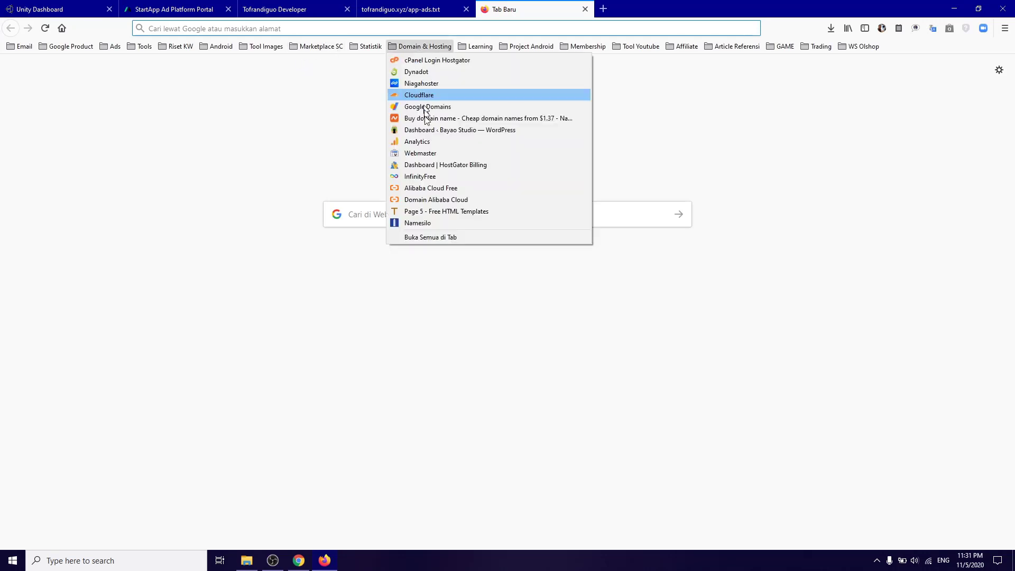
click(422, 61)
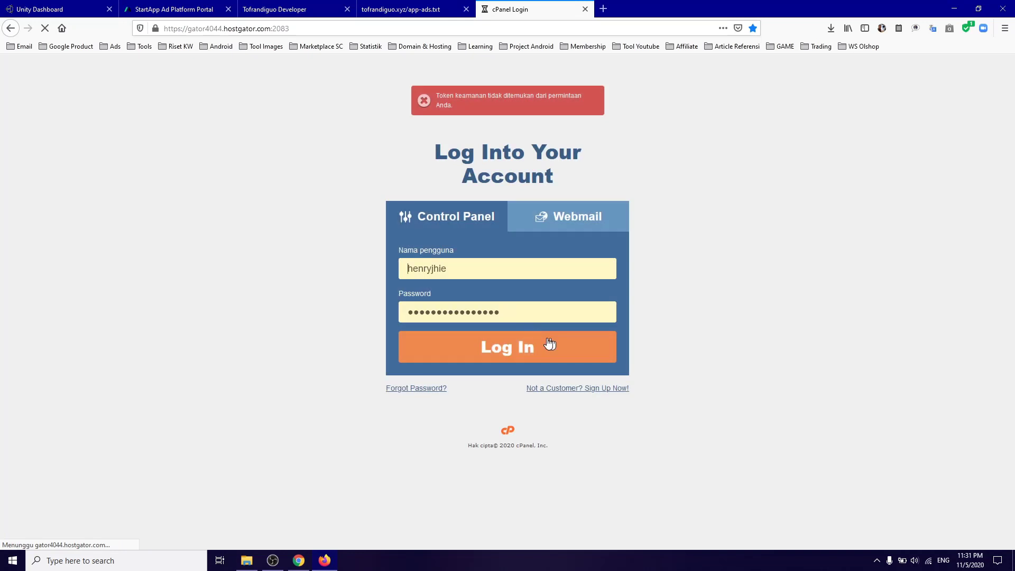
click(507, 349)
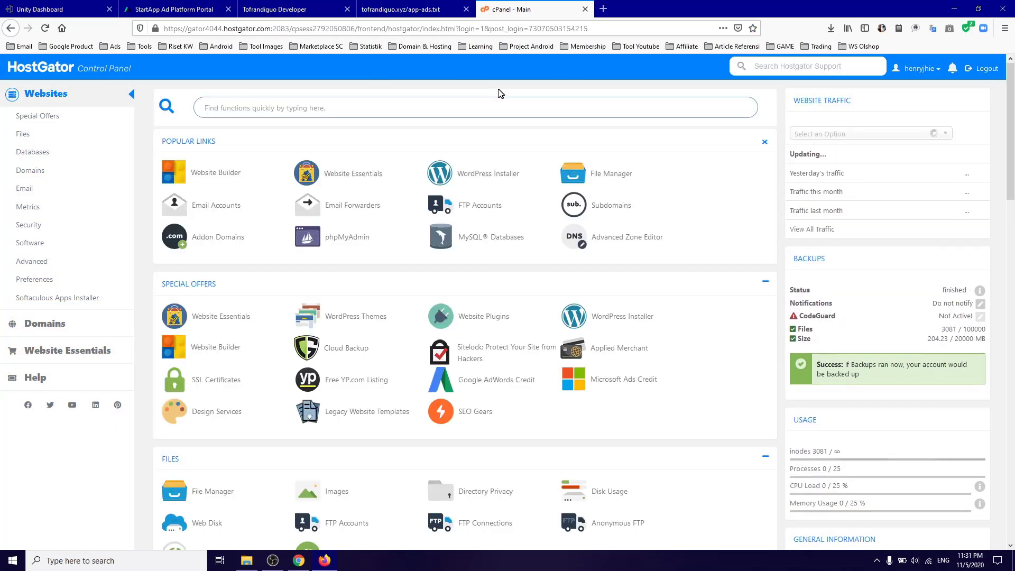
click(613, 174)
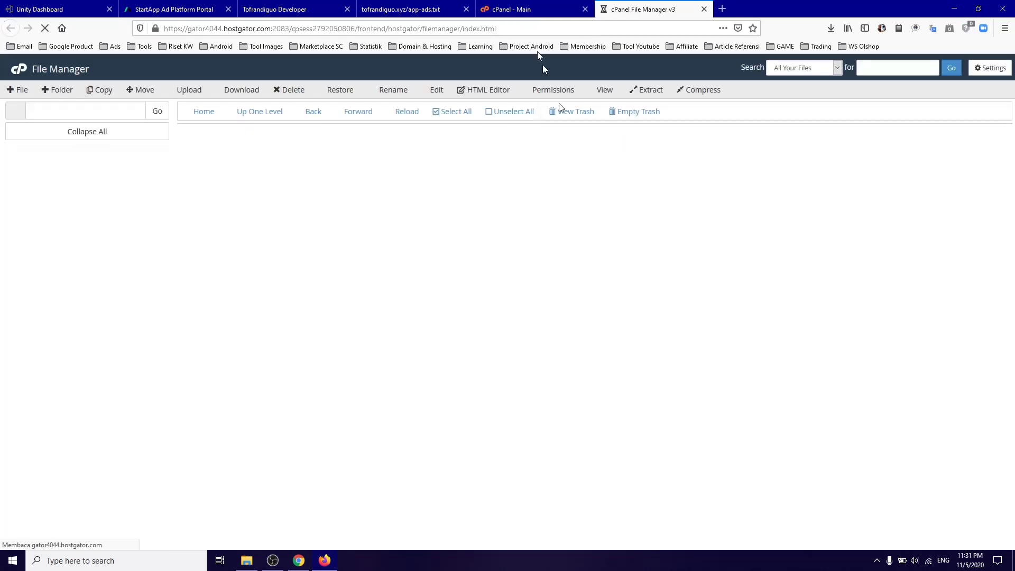
click(585, 9)
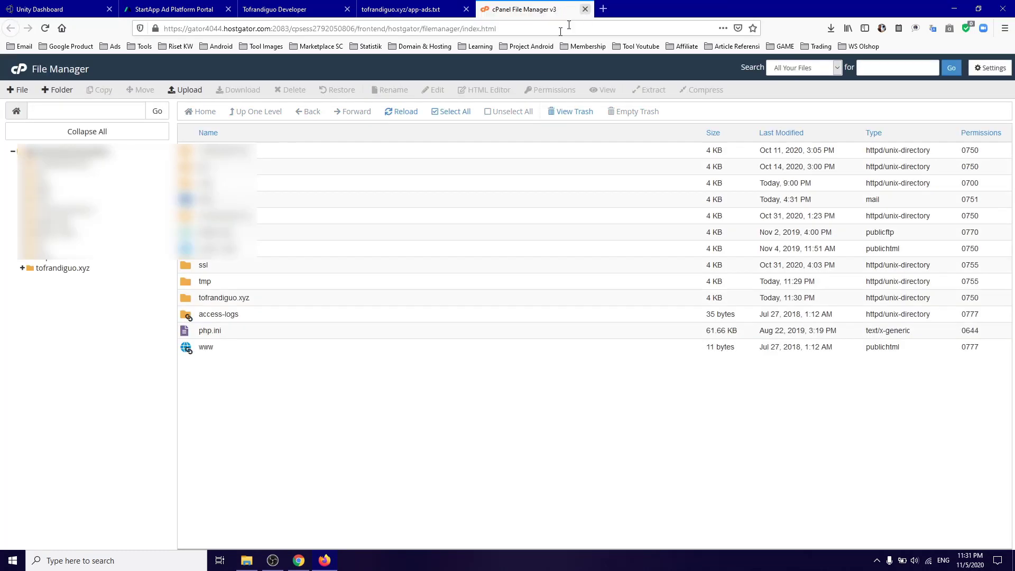
click(65, 268)
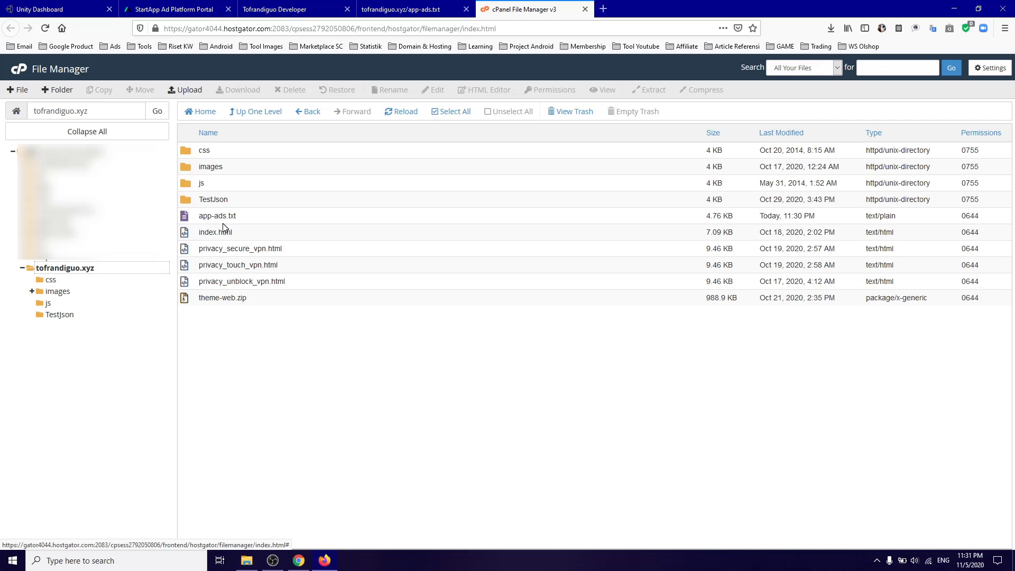
Reopen the 4.76 KB app-ads.txt in the editor to check its seller entries.
click(200, 217)
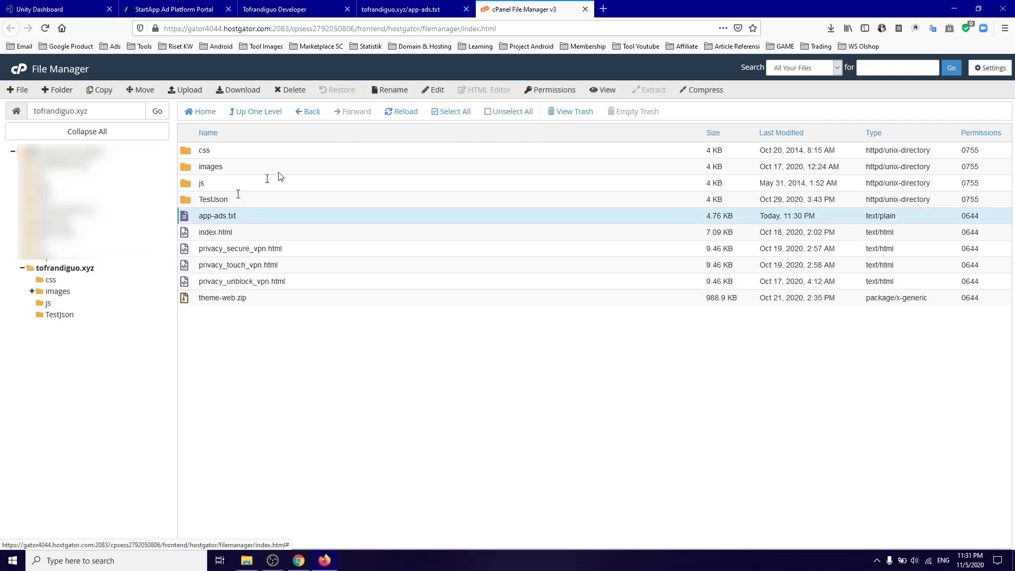
click(433, 90)
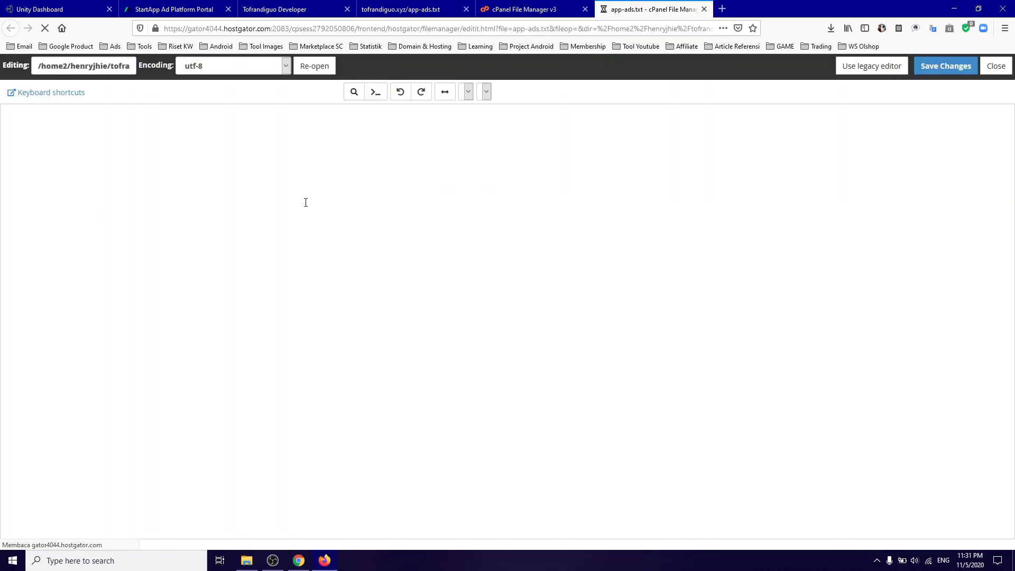
scroll(164, 381, down, 3)
scroll(164, 476, down, 3)
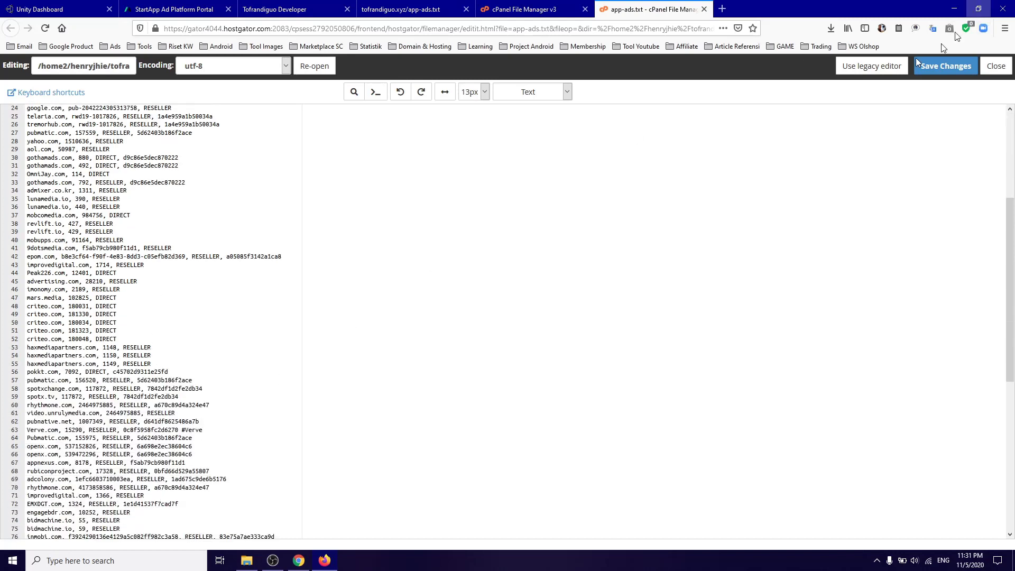
click(996, 65)
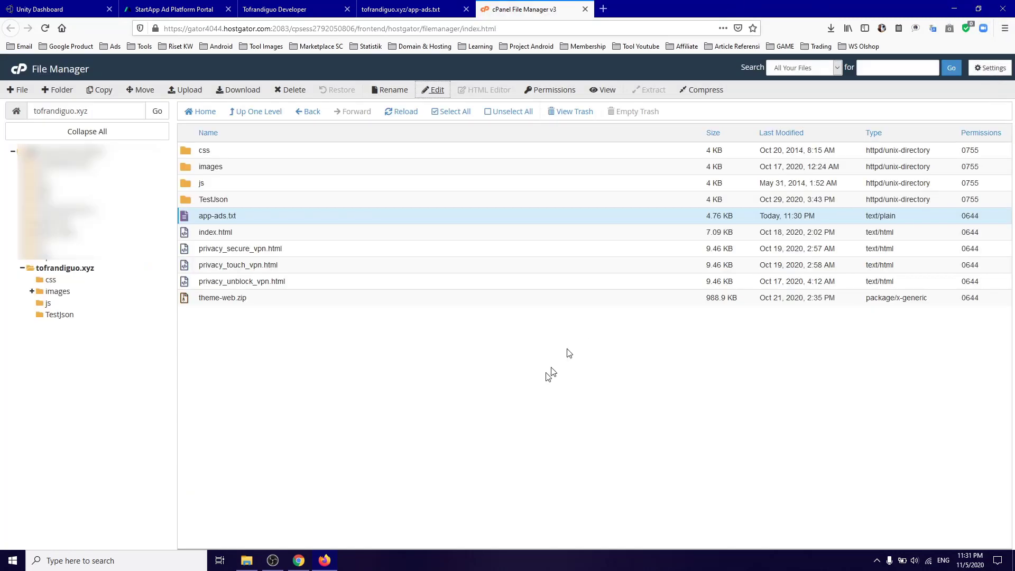
Remove app-ads.txt from the address to load the tofrandiguo.xyz homepage at the site root.
click(392, 10)
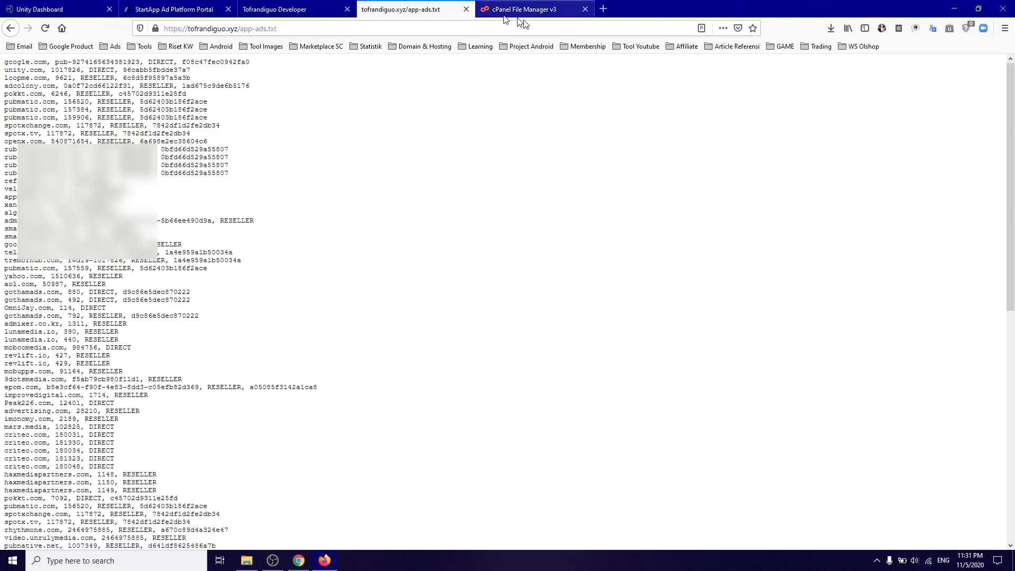
click(523, 10)
key(ctrl+shift+Tab)
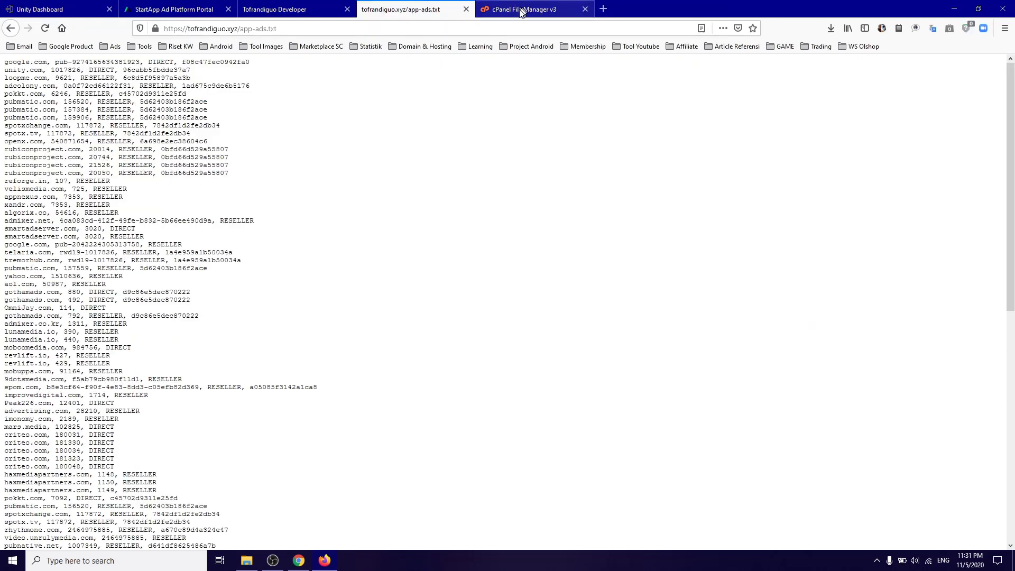
drag(278, 28, 241, 30)
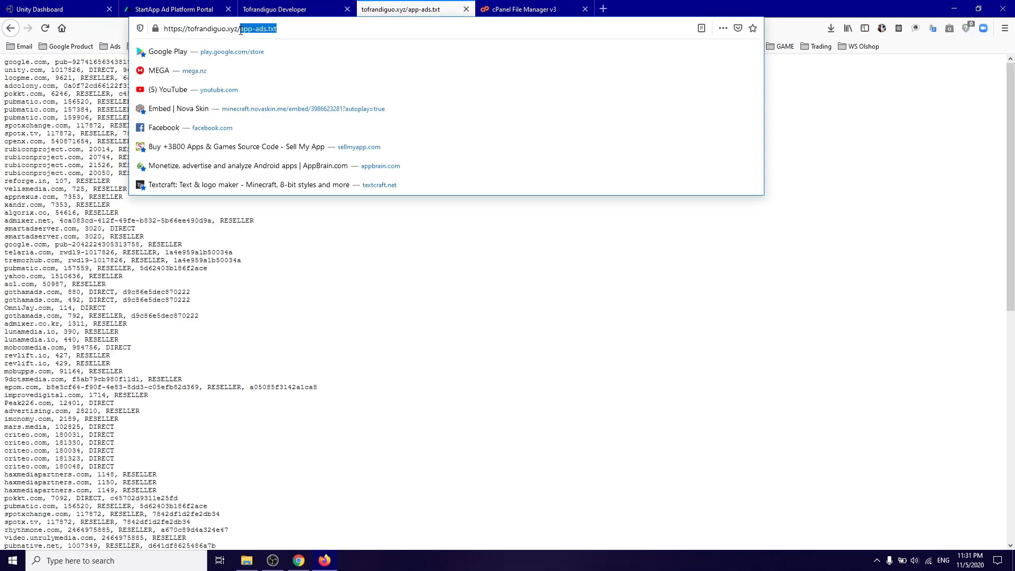
key(BackSpace)
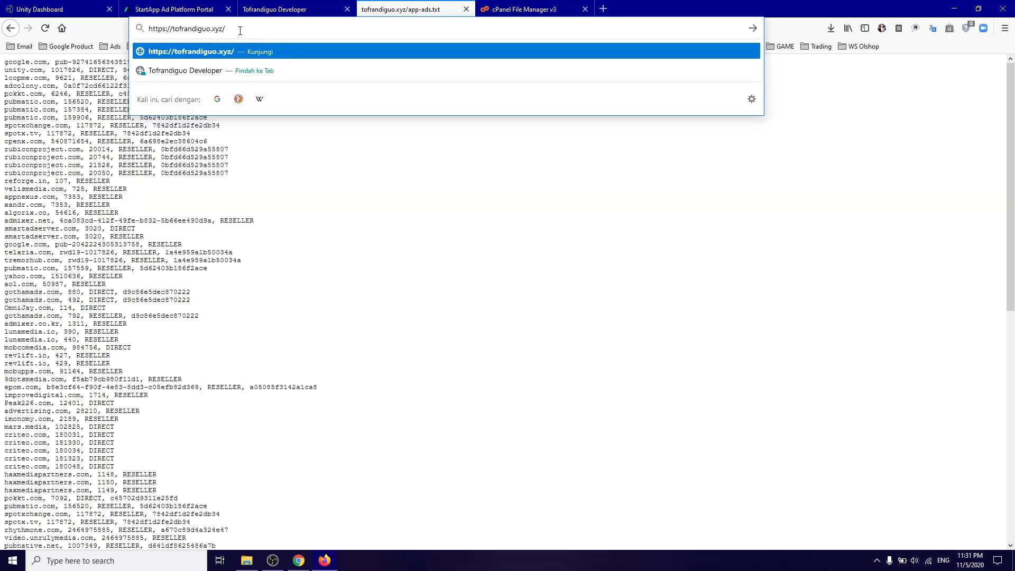
key(Return)
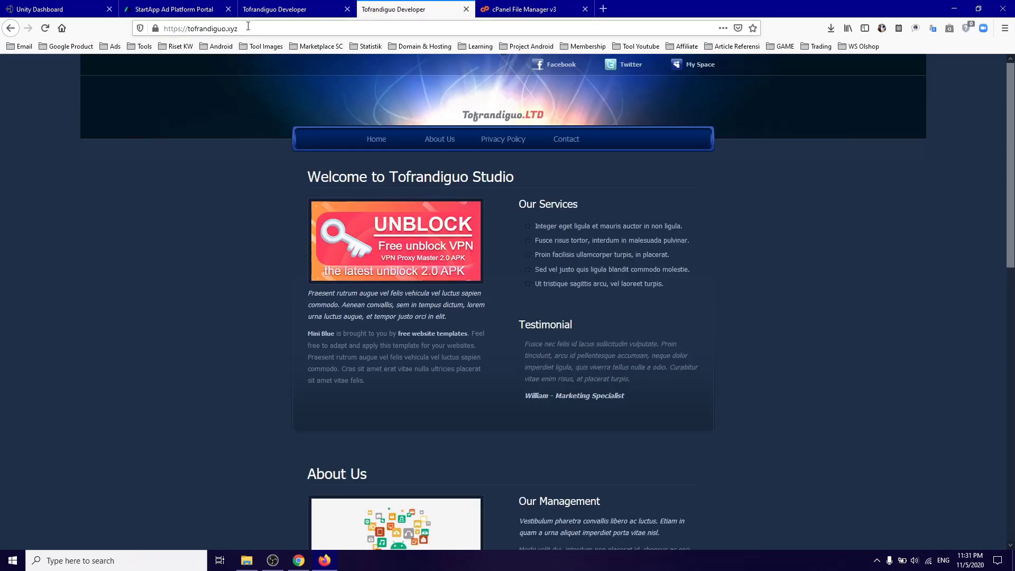
drag(239, 29, 154, 33)
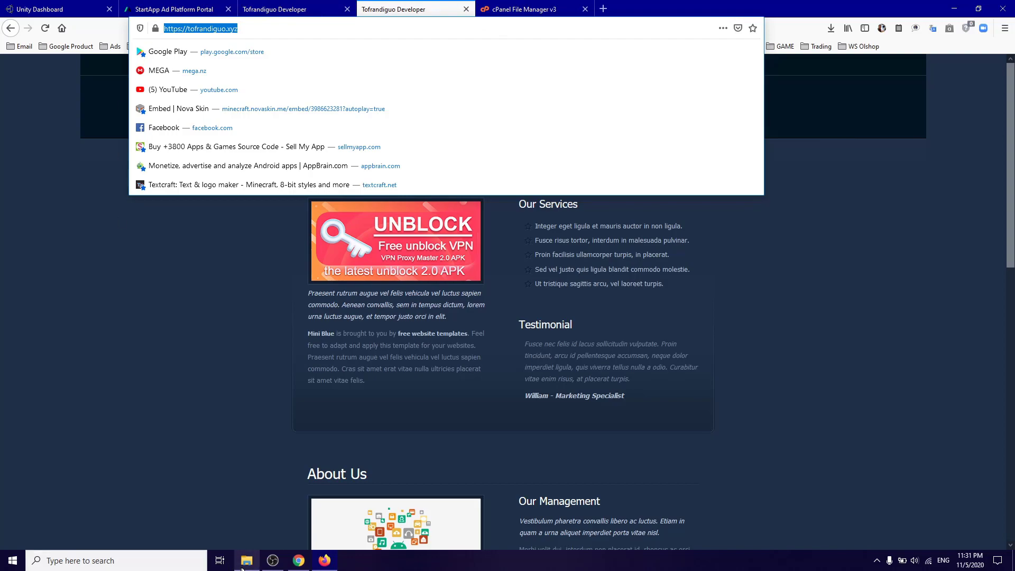
Dismiss AdMob's app-ads.txt instructions, copy the tofrandiguo.xyz domain from Firefox, then open AdMob Home.
mouse_move(298, 561)
click(297, 516)
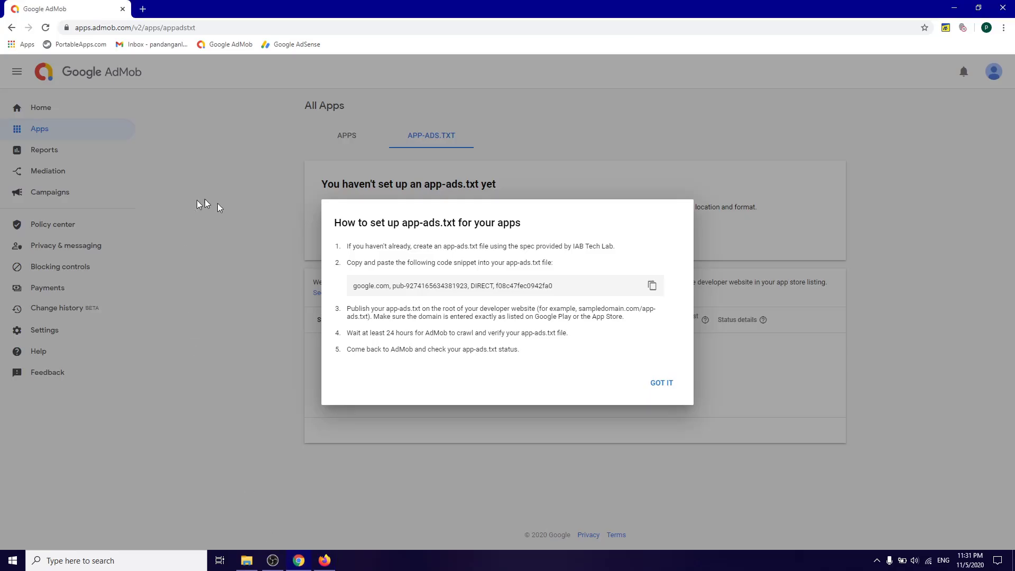
click(668, 395)
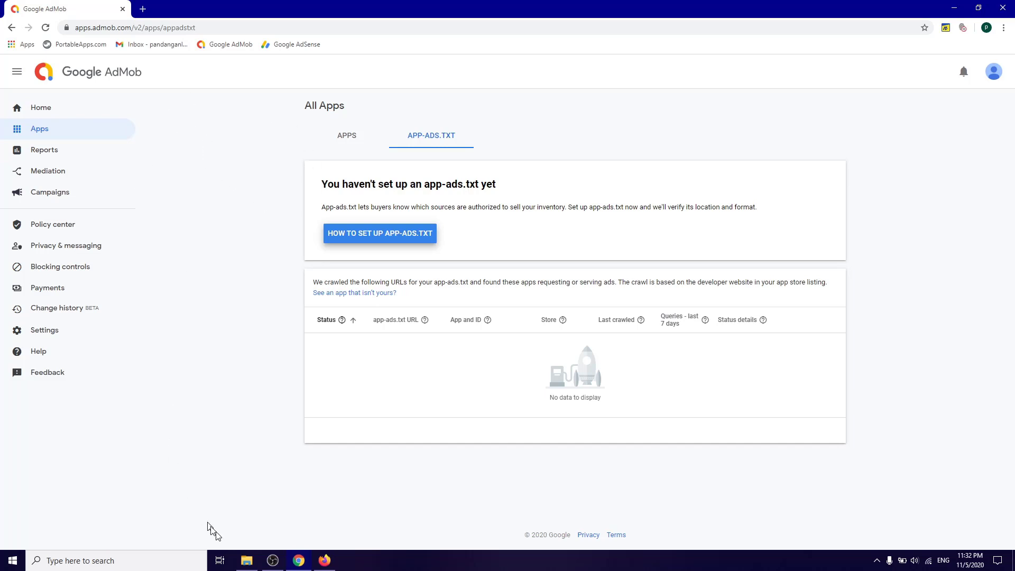
mouse_move(325, 561)
click(312, 508)
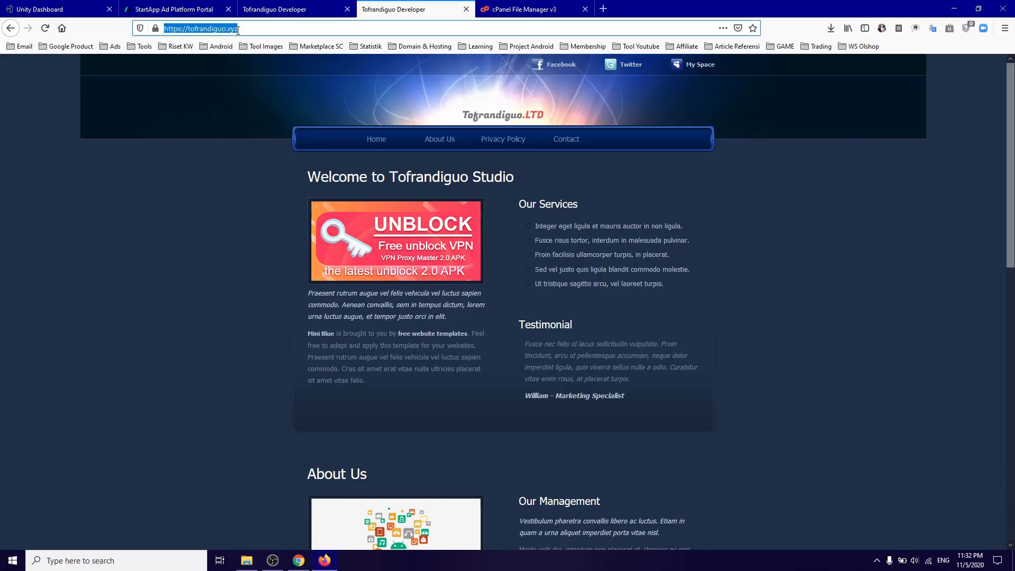
drag(238, 30, 192, 31)
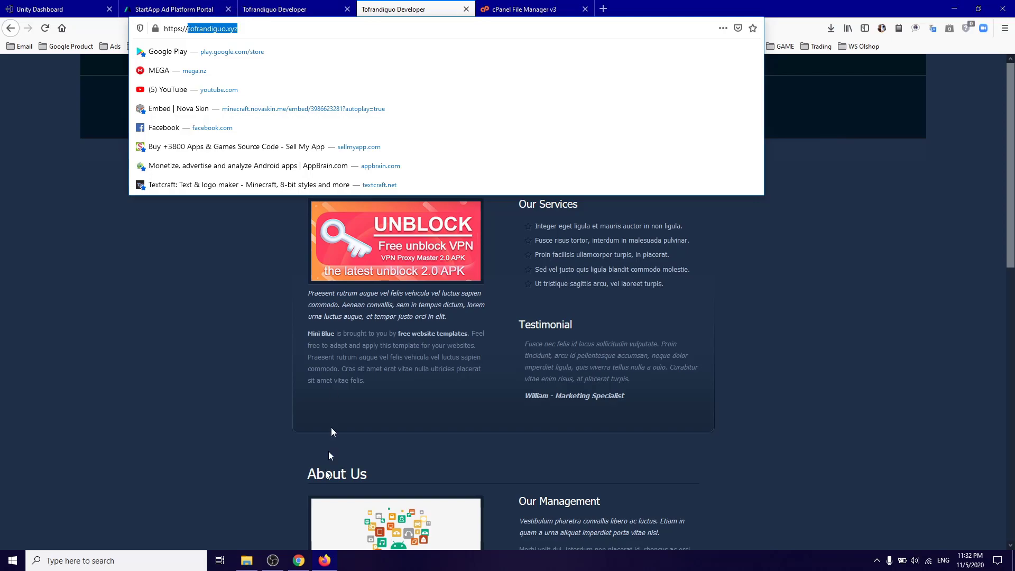
click(299, 561)
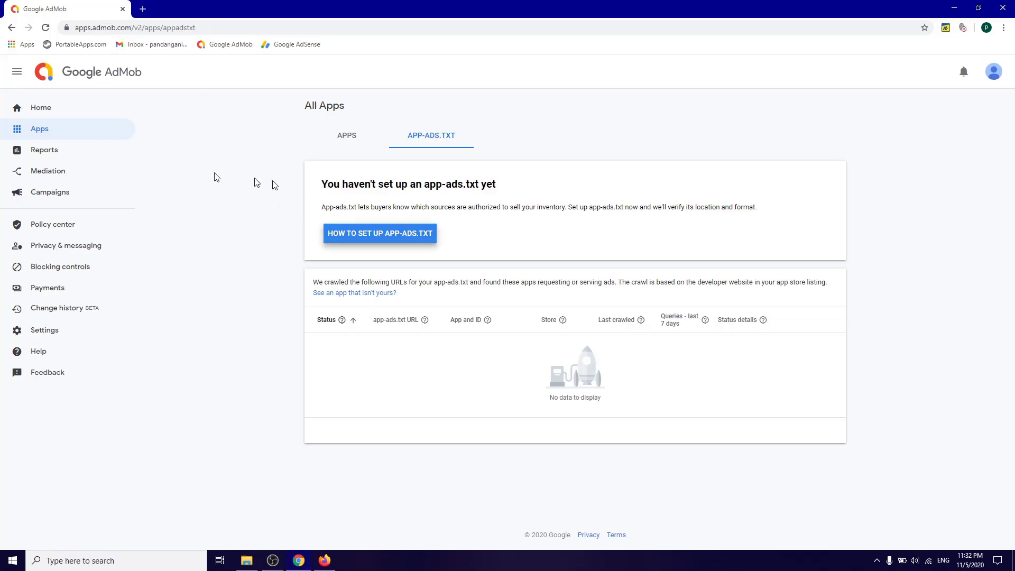
click(96, 73)
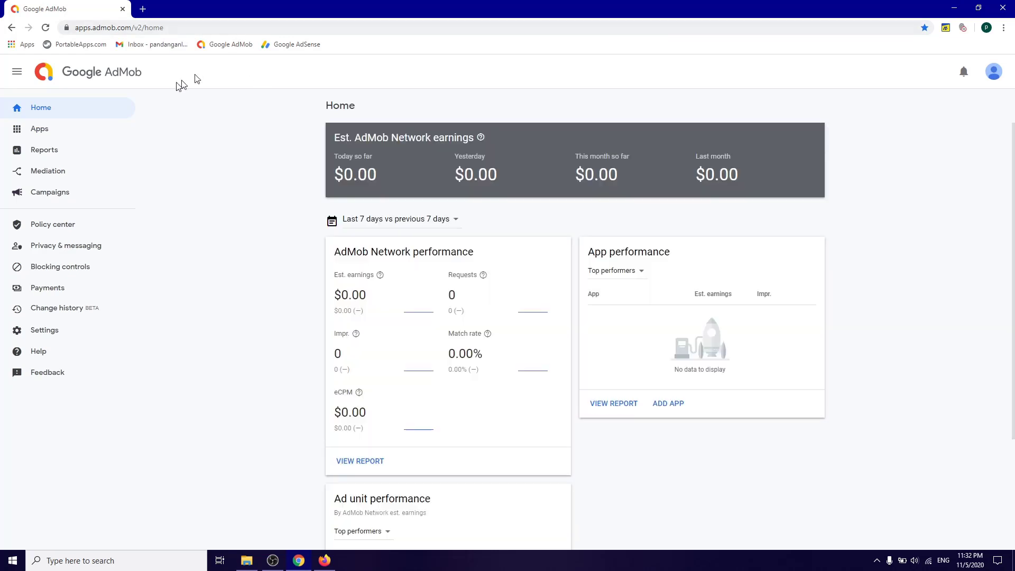
In Account Information, save seller information as Transparent with business domain tofrandiguo.xyz, then return Home.
click(41, 333)
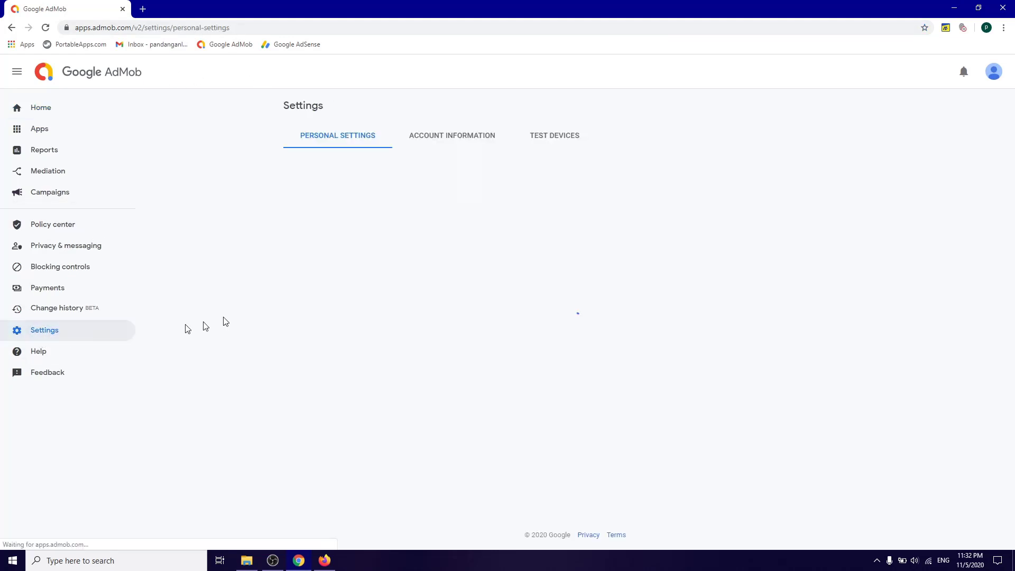
click(448, 142)
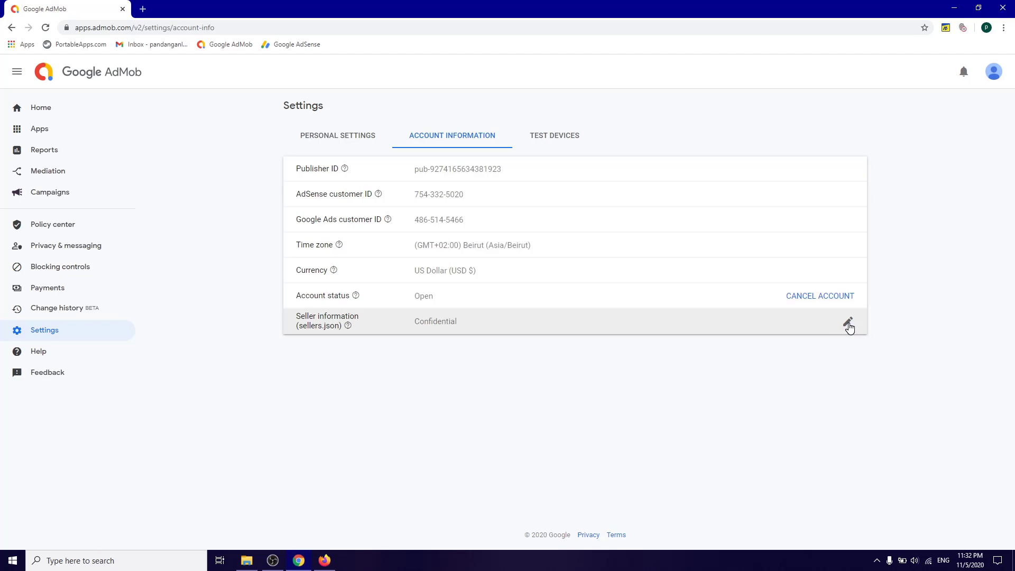
click(848, 324)
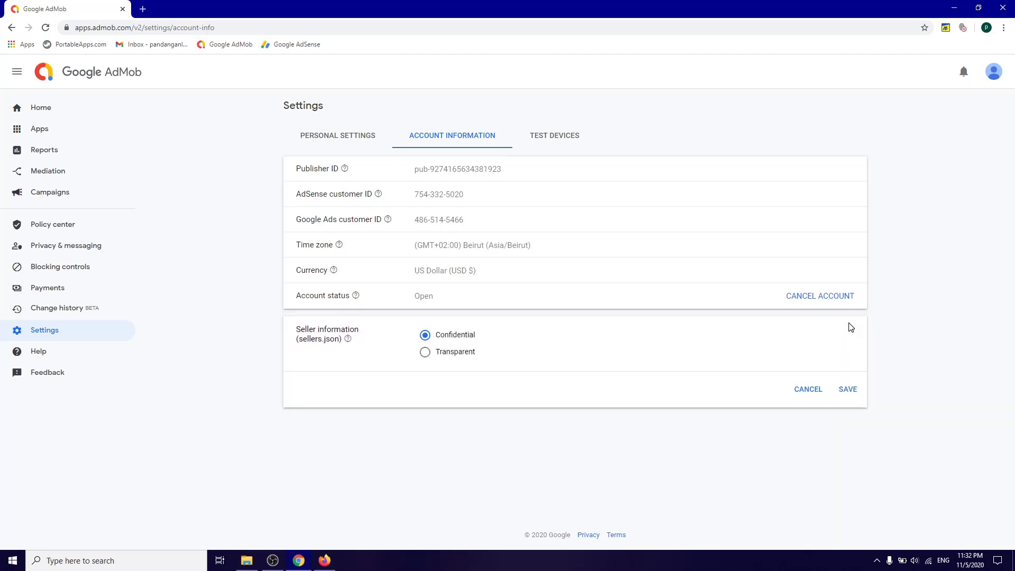
click(425, 354)
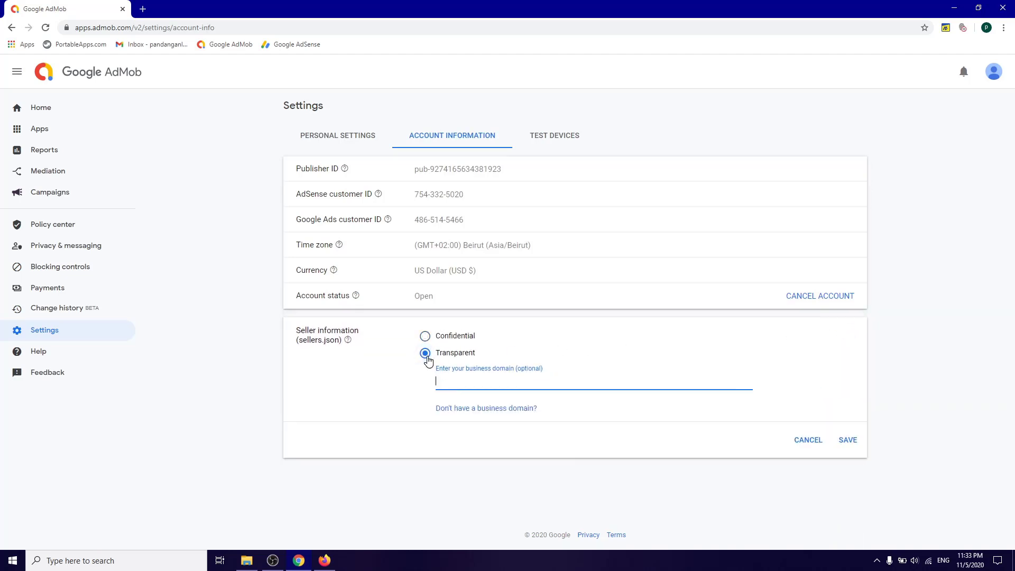
text(tofrandiguo.xyz)
drag(444, 382, 474, 379)
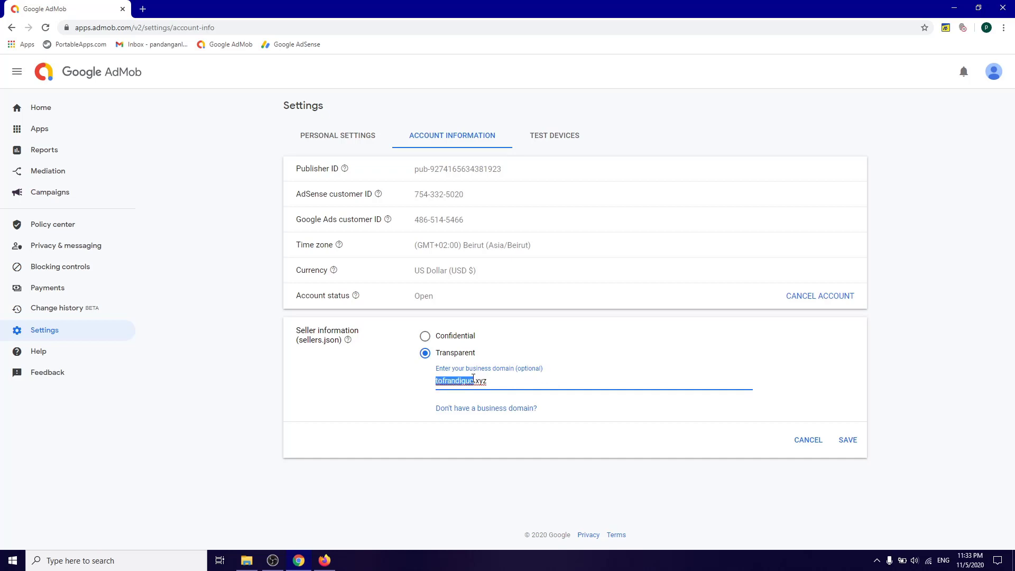
click(437, 382)
click(849, 441)
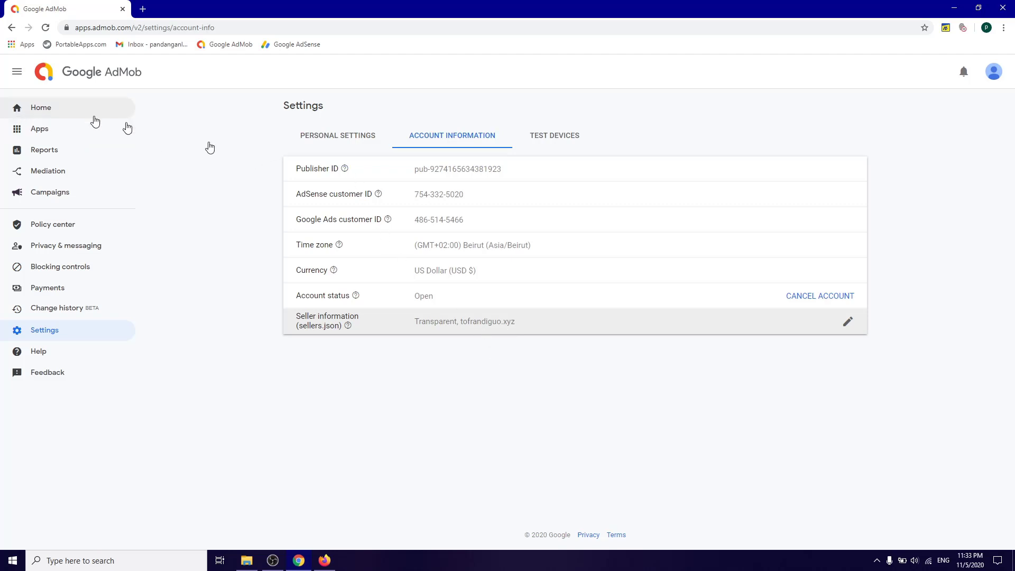
click(50, 111)
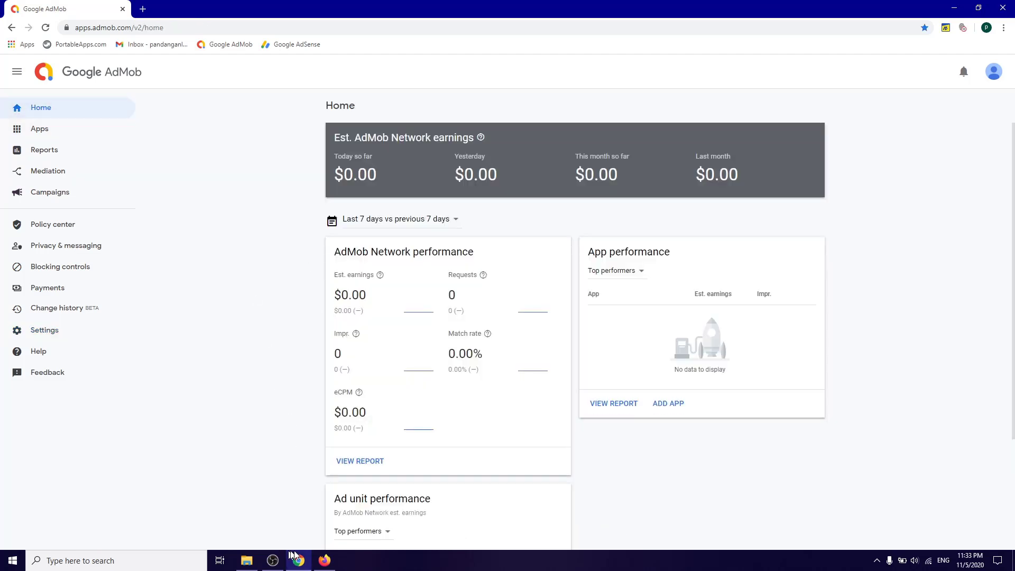
In Firefox, glance at the File Manager tab, then switch to the Tofrandiguo Developer site tab.
click(328, 564)
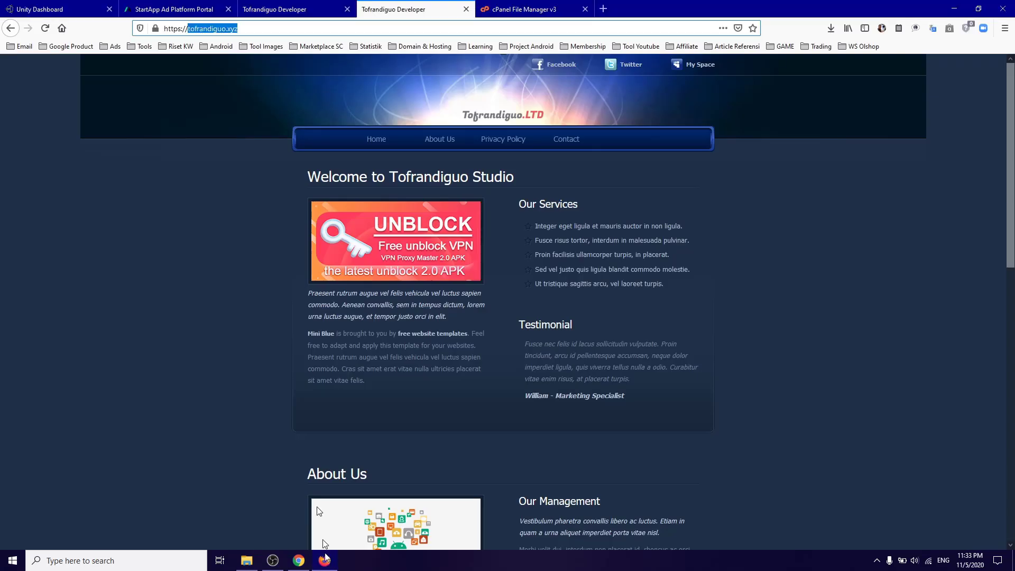
click(514, 14)
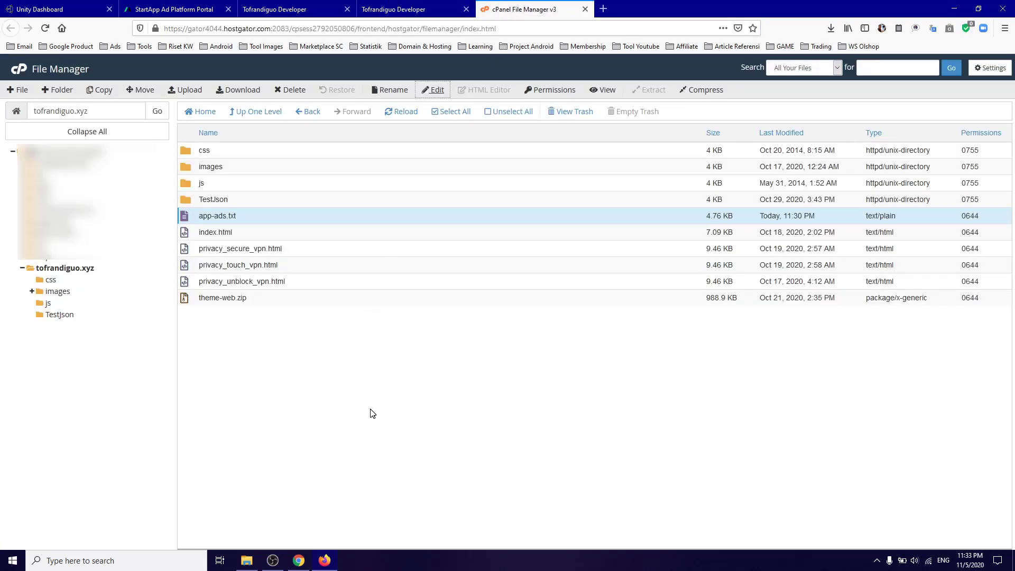
click(410, 10)
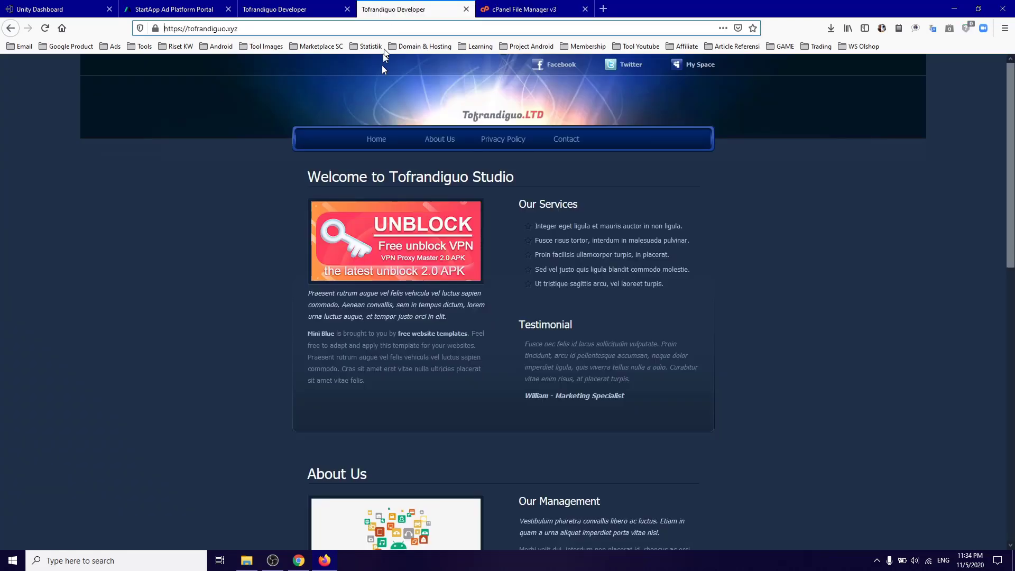